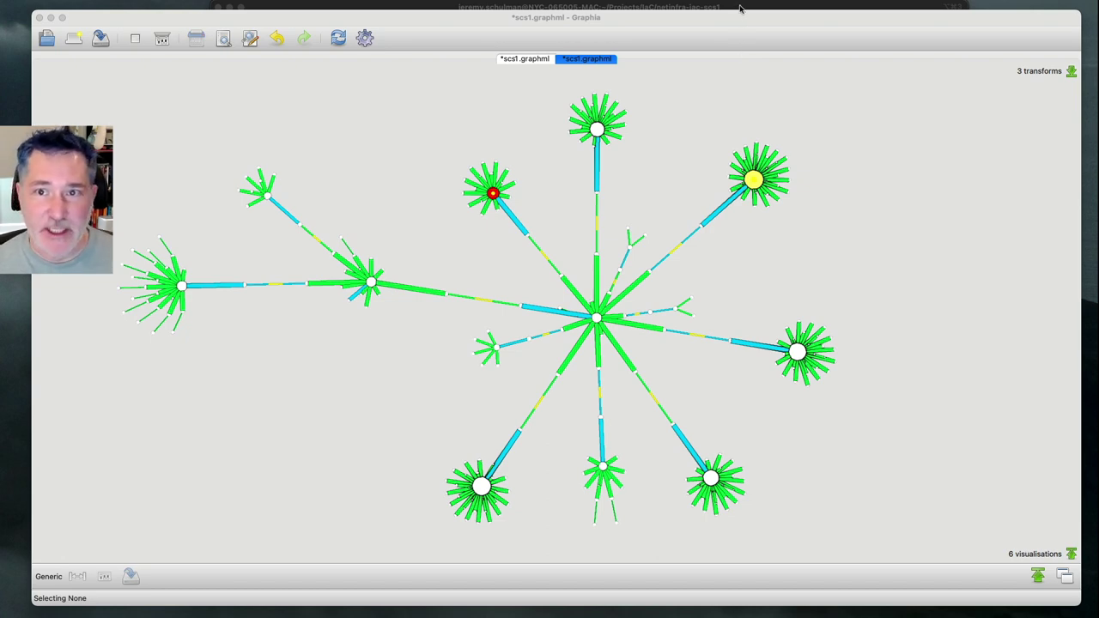
Switch to the terminal and review the port states, devices and interfaces in the netcad show ptp ports output
{"action": "left_click", "coordinate": [741, 8]}
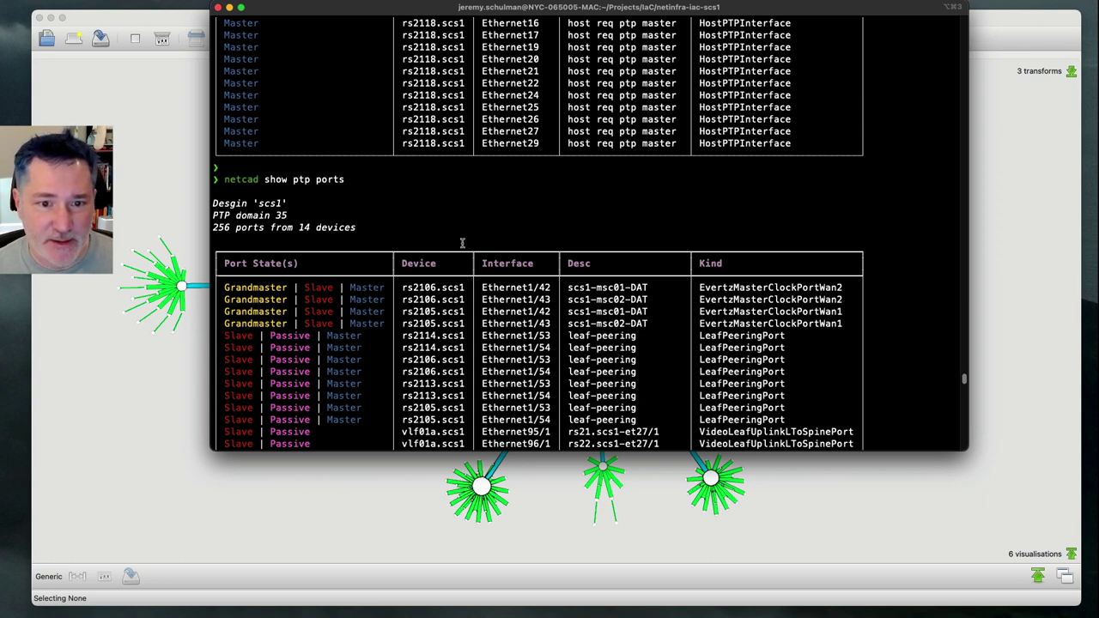
{"action": "scroll", "coordinate": [474, 242], "scroll_direction": "down", "scroll_amount": 4}
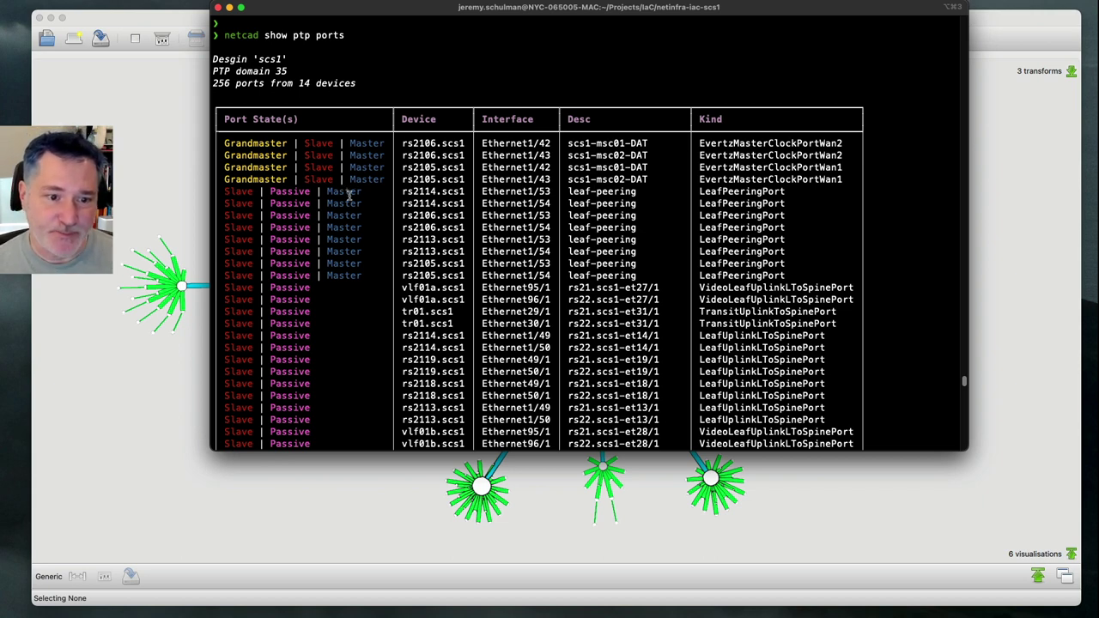
{"action": "scroll", "coordinate": [346, 193], "scroll_direction": "down", "scroll_amount": 10}
{"action": "scroll", "coordinate": [300, 189], "scroll_direction": "down", "scroll_amount": 4}
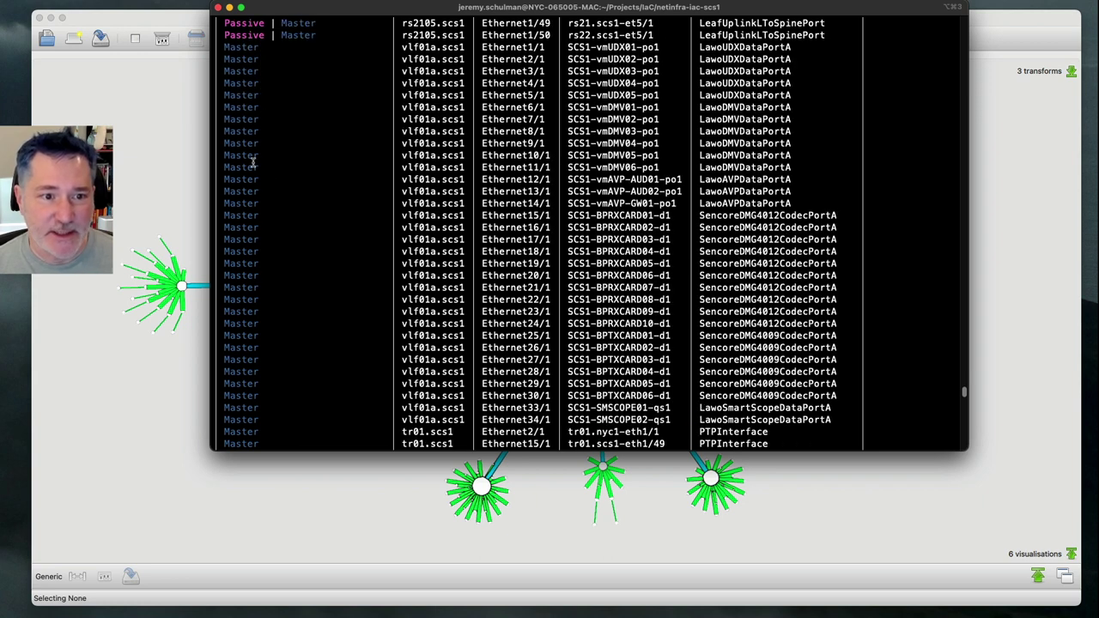
{"action": "scroll", "coordinate": [253, 136], "scroll_direction": "down", "scroll_amount": 4}
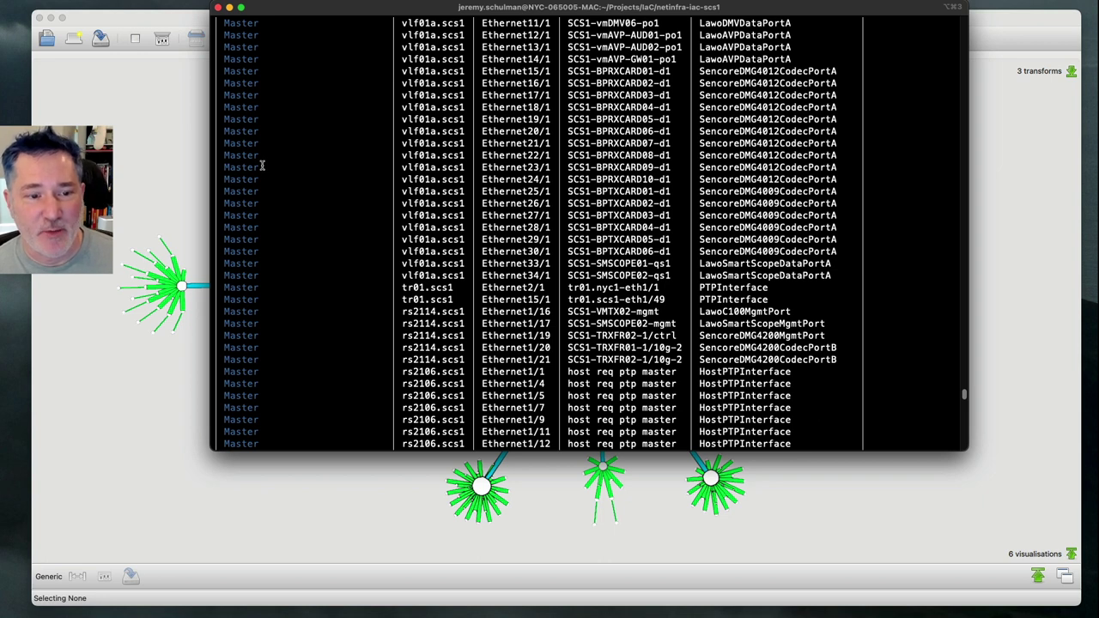
{"action": "scroll", "coordinate": [265, 171], "scroll_direction": "down", "scroll_amount": 15}
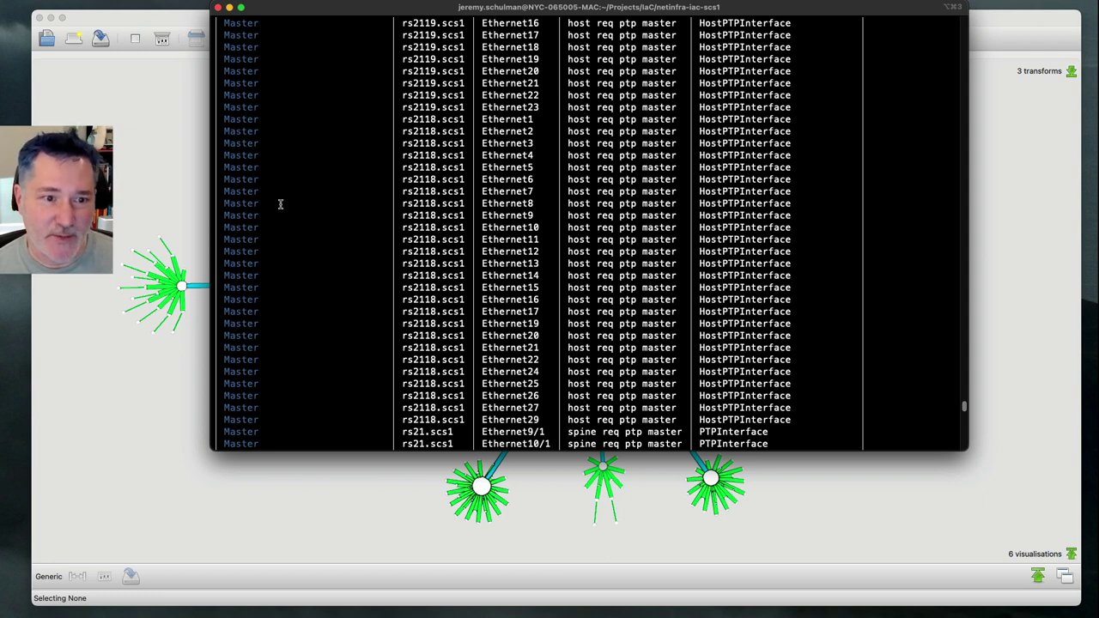
{"action": "scroll", "coordinate": [316, 192], "scroll_direction": "up", "scroll_amount": 14}
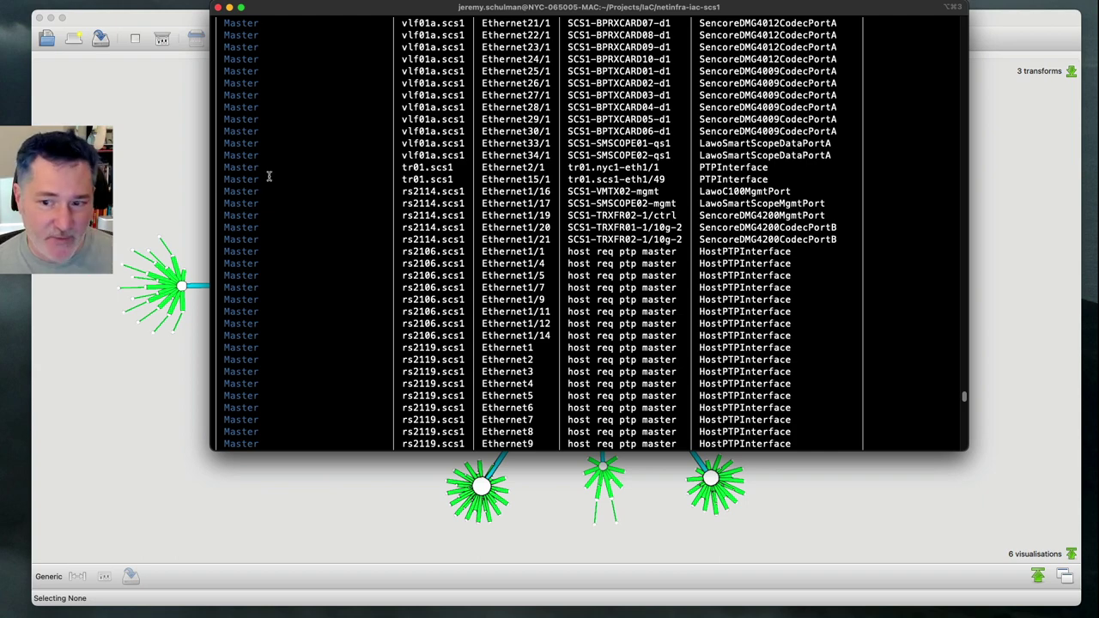
{"action": "scroll", "coordinate": [269, 176], "scroll_direction": "down", "scroll_amount": 15}
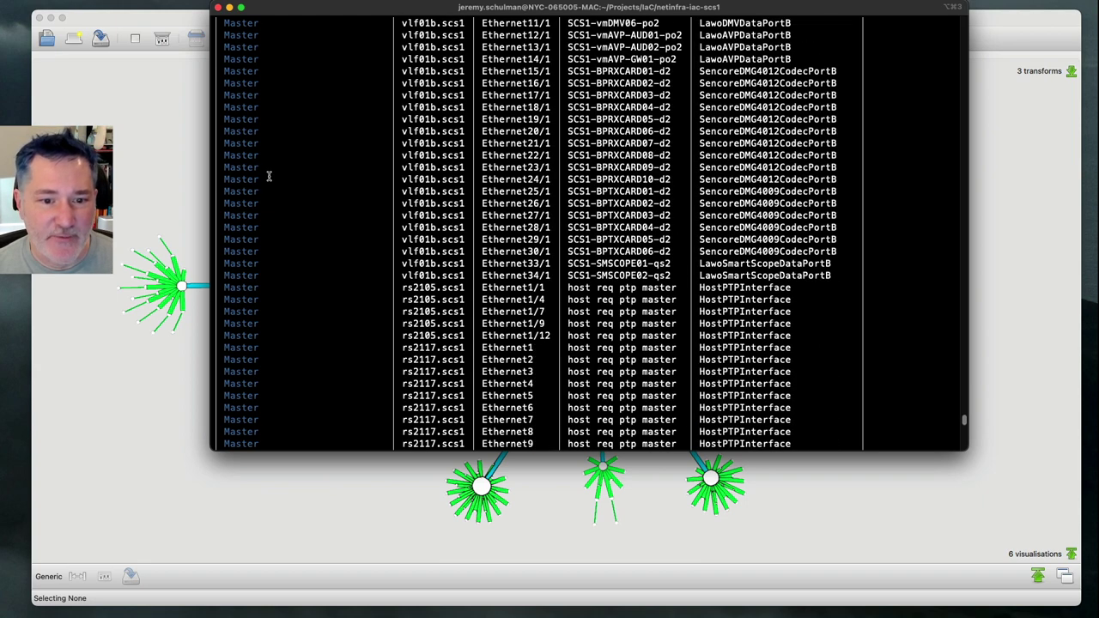
{"action": "scroll", "coordinate": [269, 176], "scroll_direction": "down", "scroll_amount": 10}
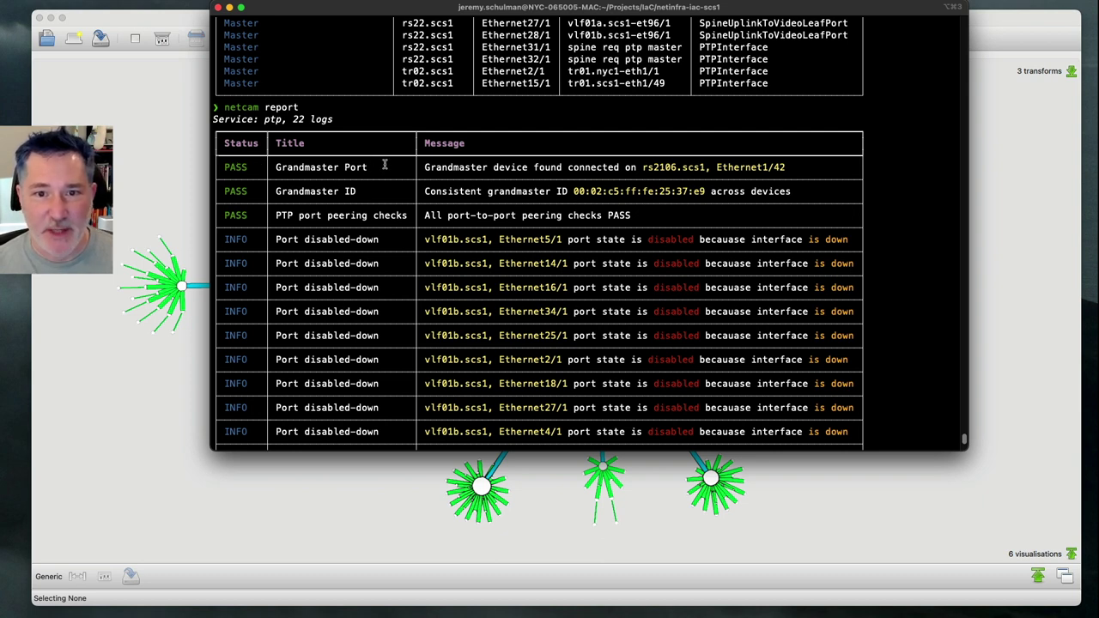
Examine the grandmaster port, grandmaster ID and disabled-port entries in the netcam report, comparing them with the designed PTP ports
{"action": "left_click_drag", "start_coordinate": [640, 168], "coordinate": [794, 168]}
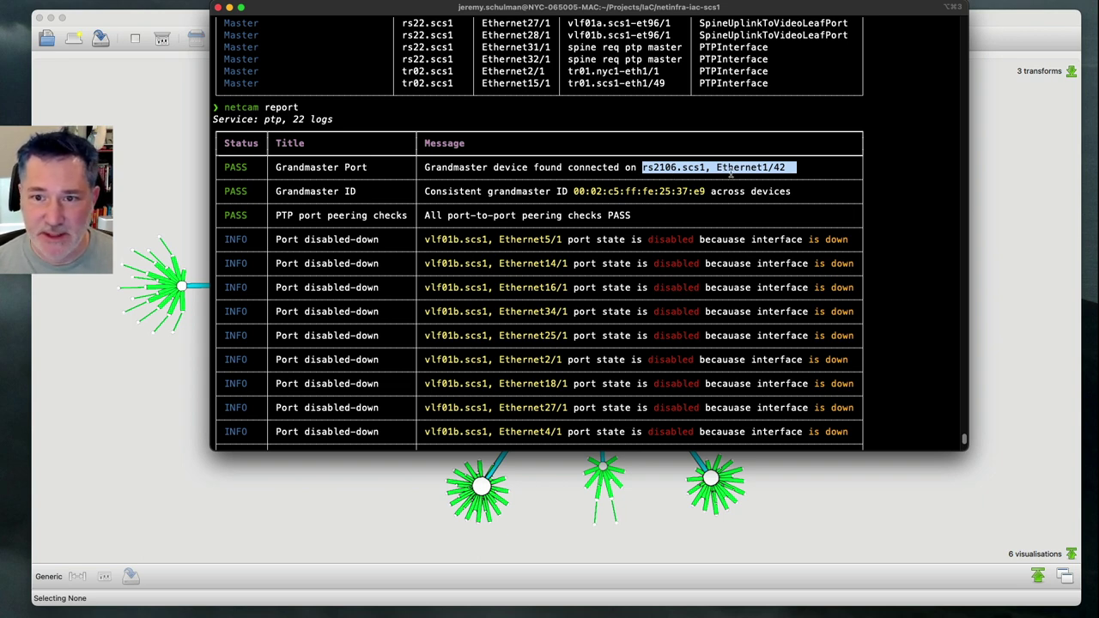
{"action": "left_click", "coordinate": [652, 178]}
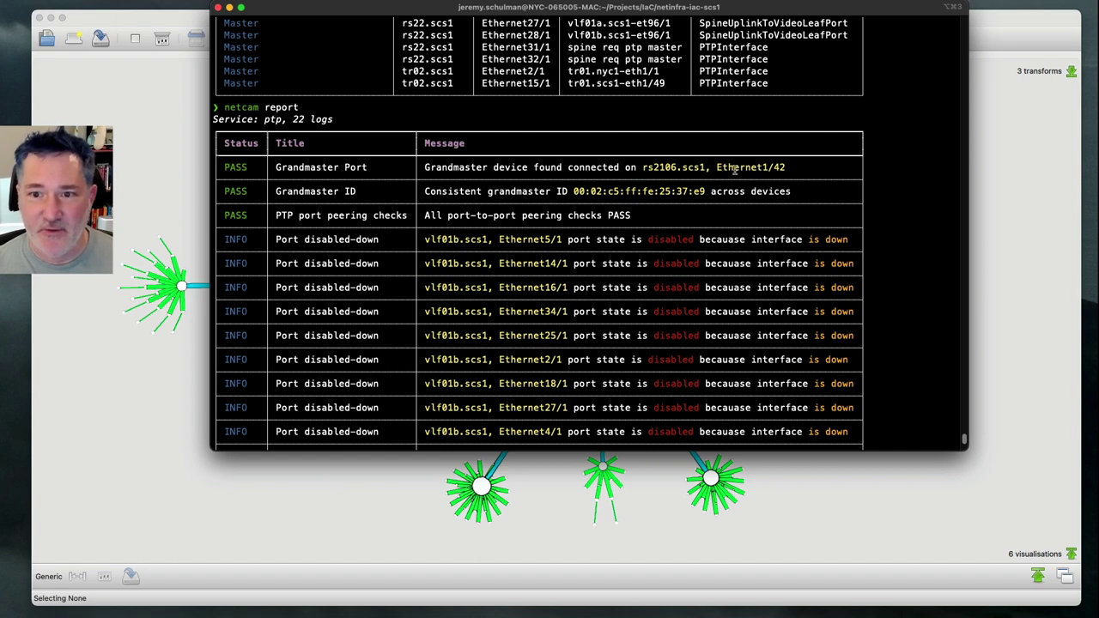
{"action": "scroll", "coordinate": [760, 165], "scroll_direction": "up", "scroll_amount": 10}
{"action": "scroll", "coordinate": [759, 163], "scroll_direction": "down", "scroll_amount": 10}
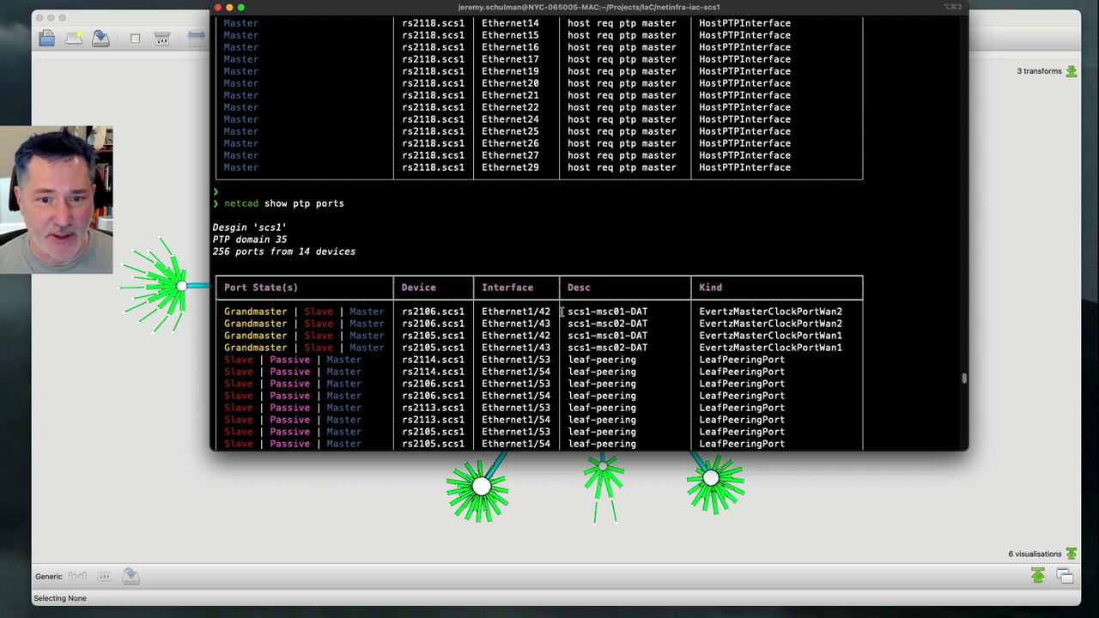
{"action": "scroll", "coordinate": [587, 311], "scroll_direction": "down", "scroll_amount": 15}
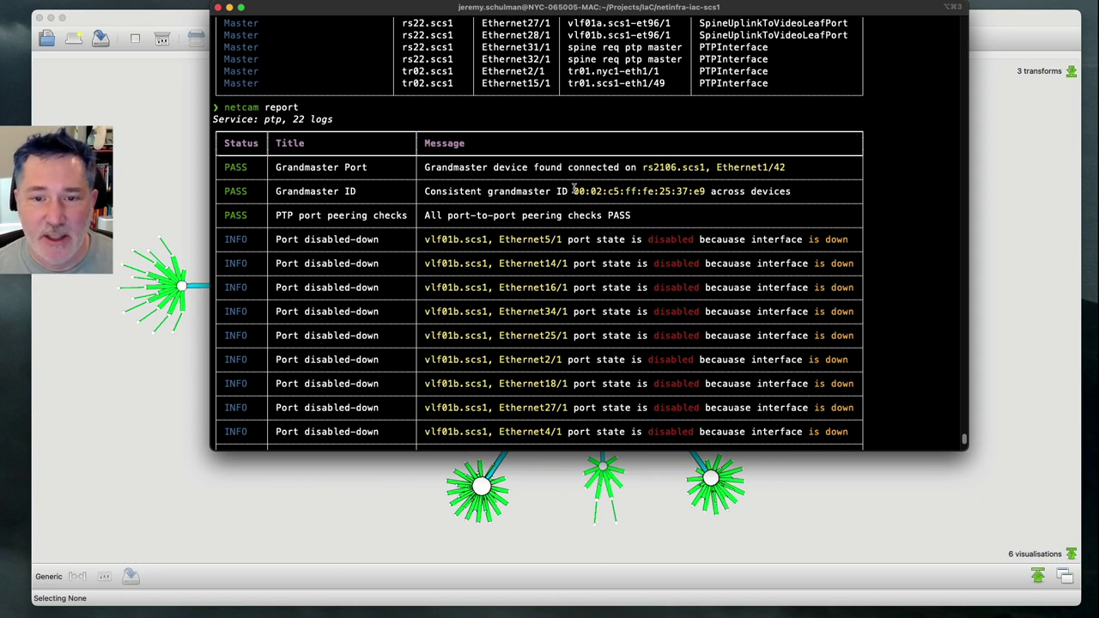
{"action": "left_click_drag", "start_coordinate": [570, 191], "coordinate": [700, 191]}
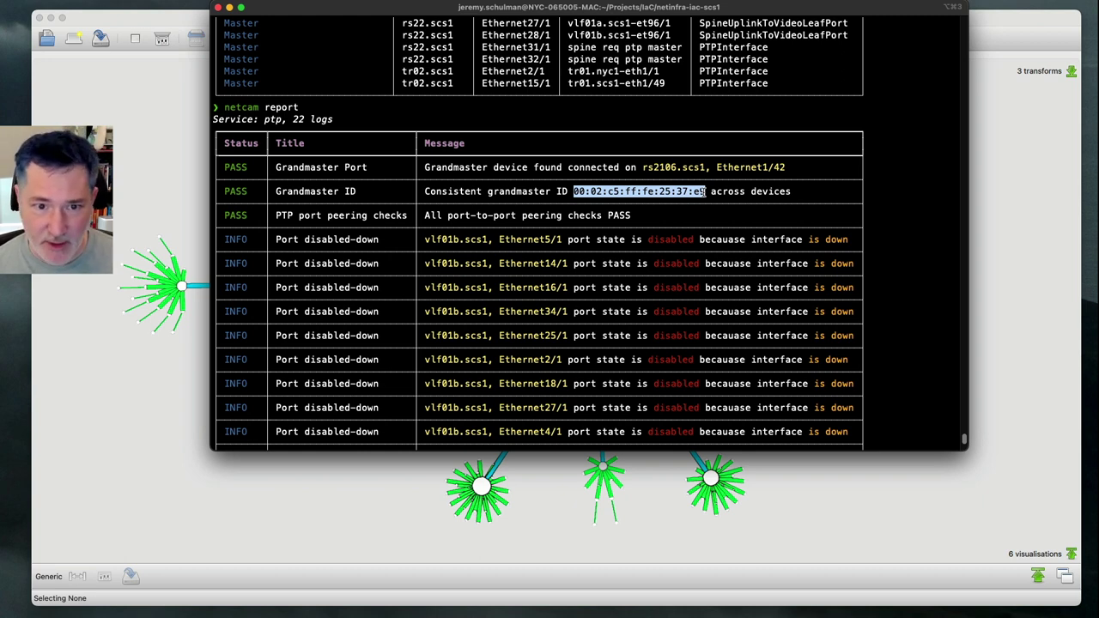
{"action": "scroll", "coordinate": [687, 225], "scroll_direction": "down", "scroll_amount": 3}
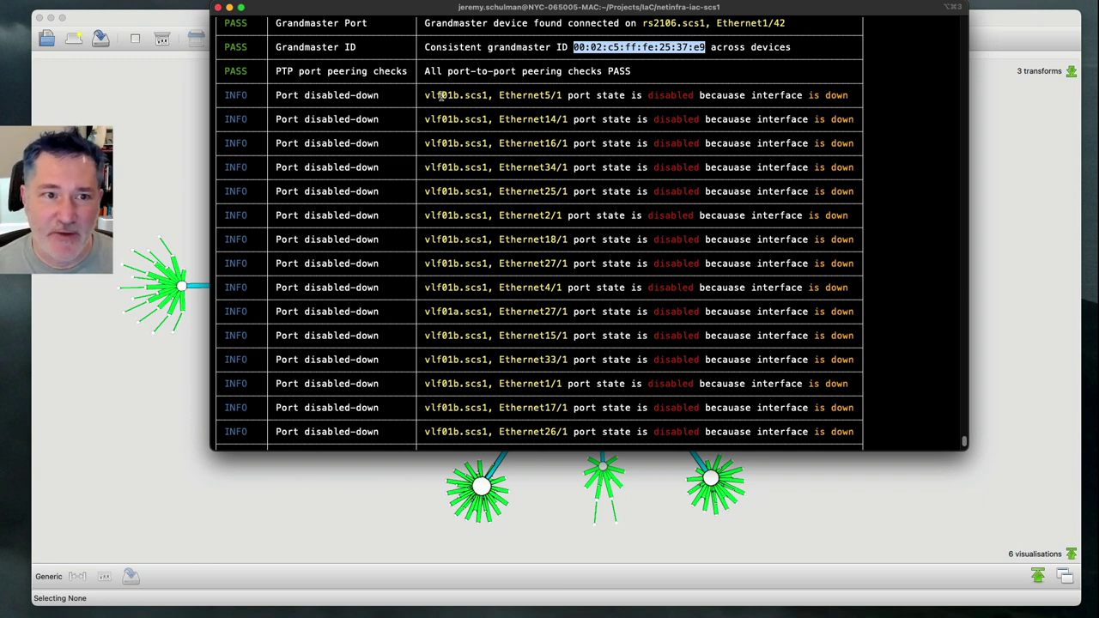
{"action": "double_click", "coordinate": [663, 95]}
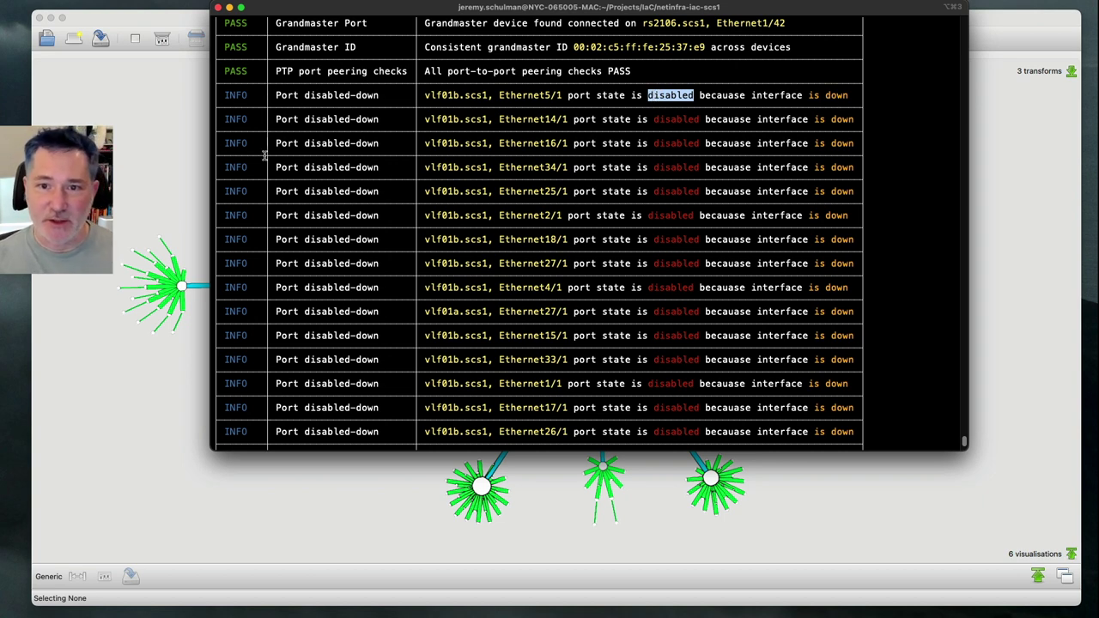
{"action": "scroll", "coordinate": [452, 158], "scroll_direction": "up", "scroll_amount": 4}
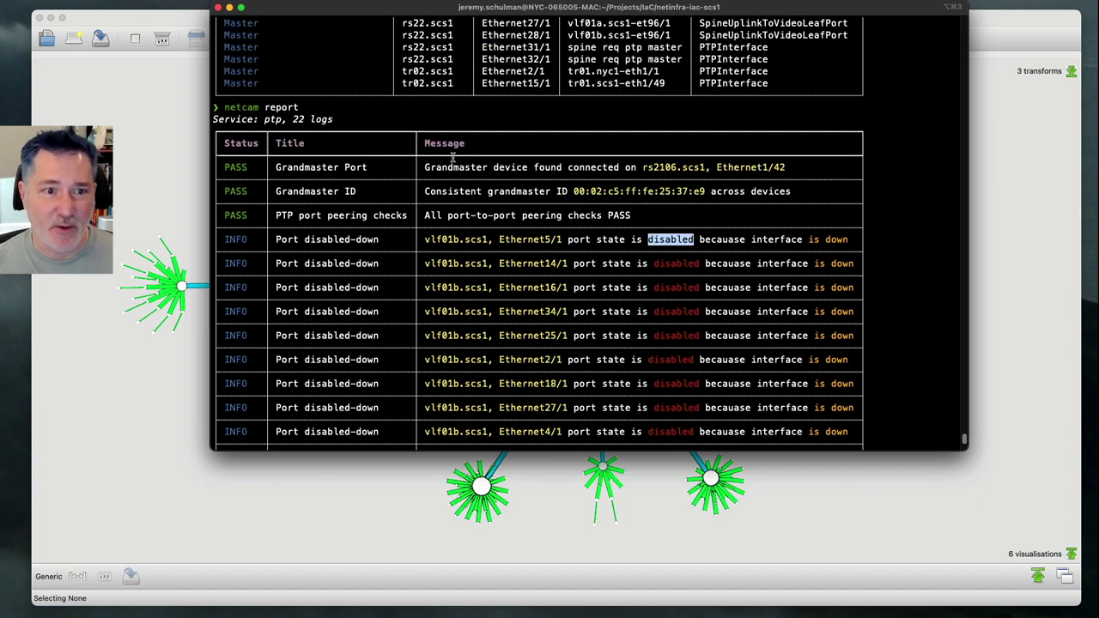
{"action": "scroll", "coordinate": [461, 179], "scroll_direction": "down", "scroll_amount": 4}
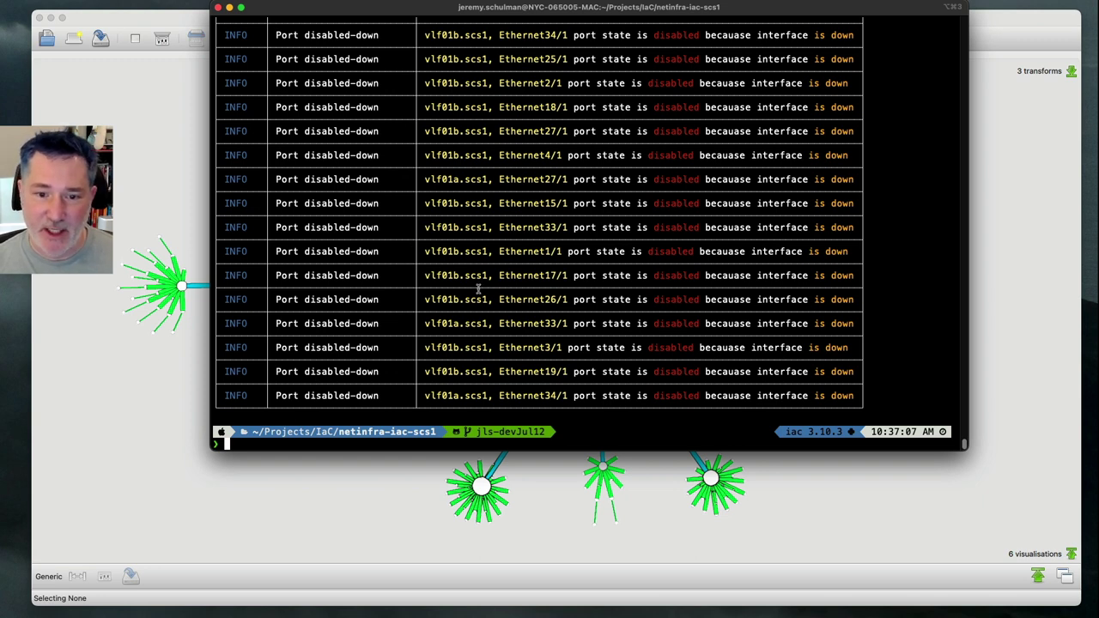
Switch to Graphia and add a Keep Nodes transform where check_type Matches Regex ptp-port|ptp-system
{"action": "left_click", "coordinate": [380, 496]}
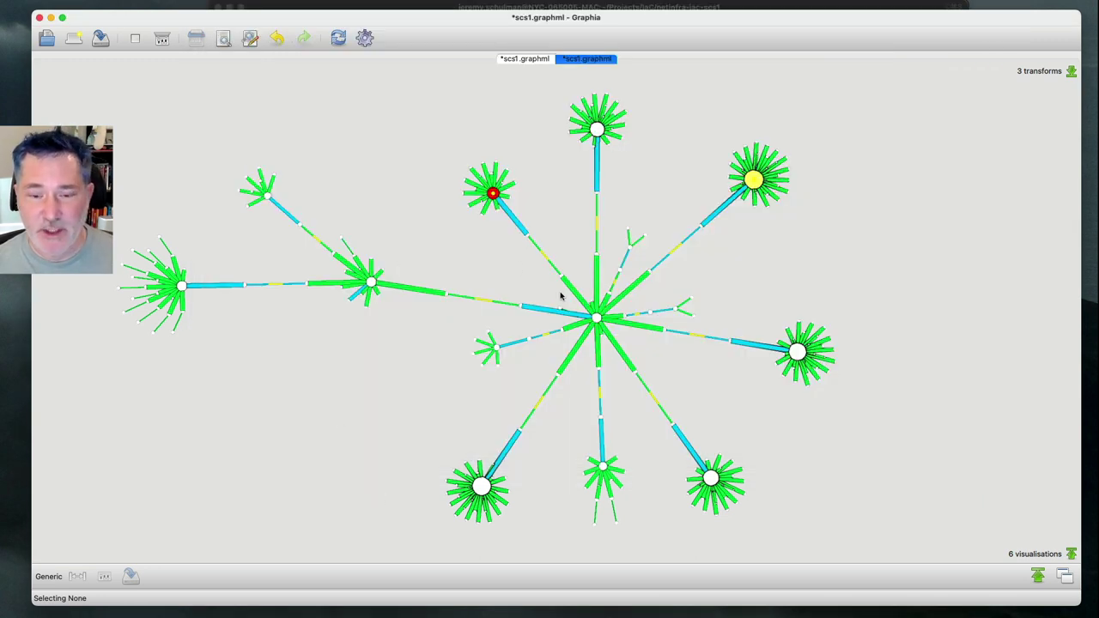
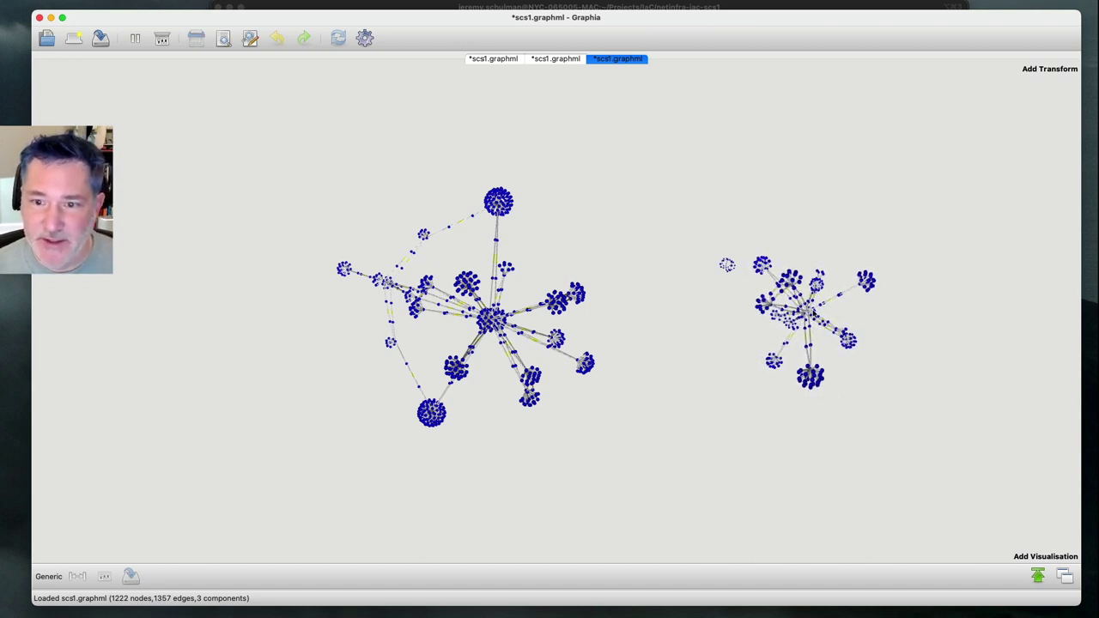
{"action": "left_click", "coordinate": [1031, 70]}
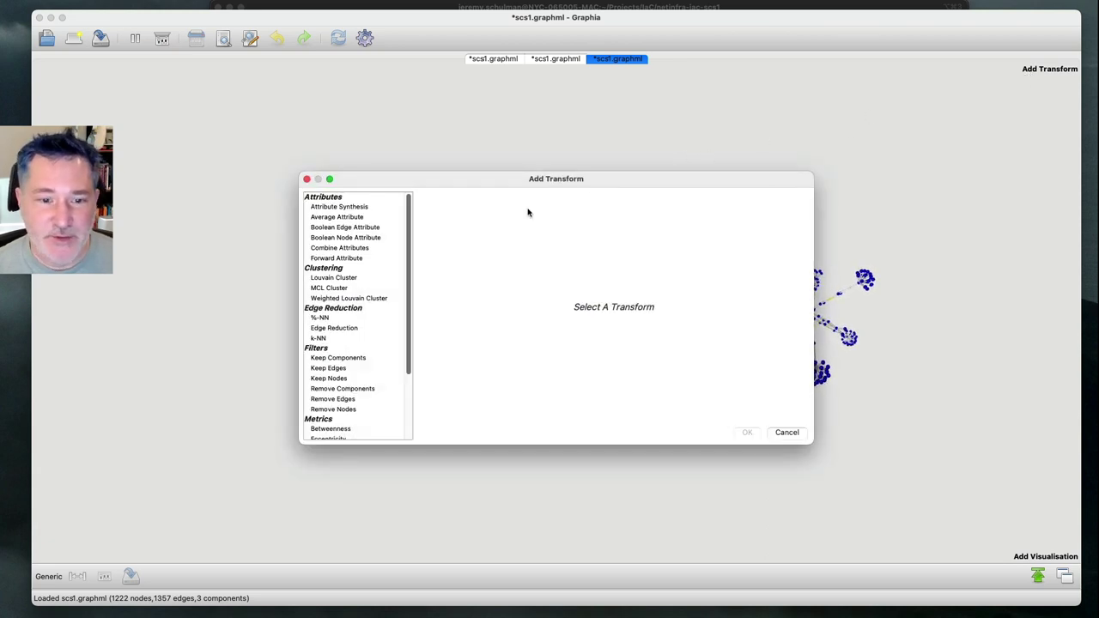
{"action": "left_click_drag", "start_coordinate": [410, 250], "coordinate": [401, 326]}
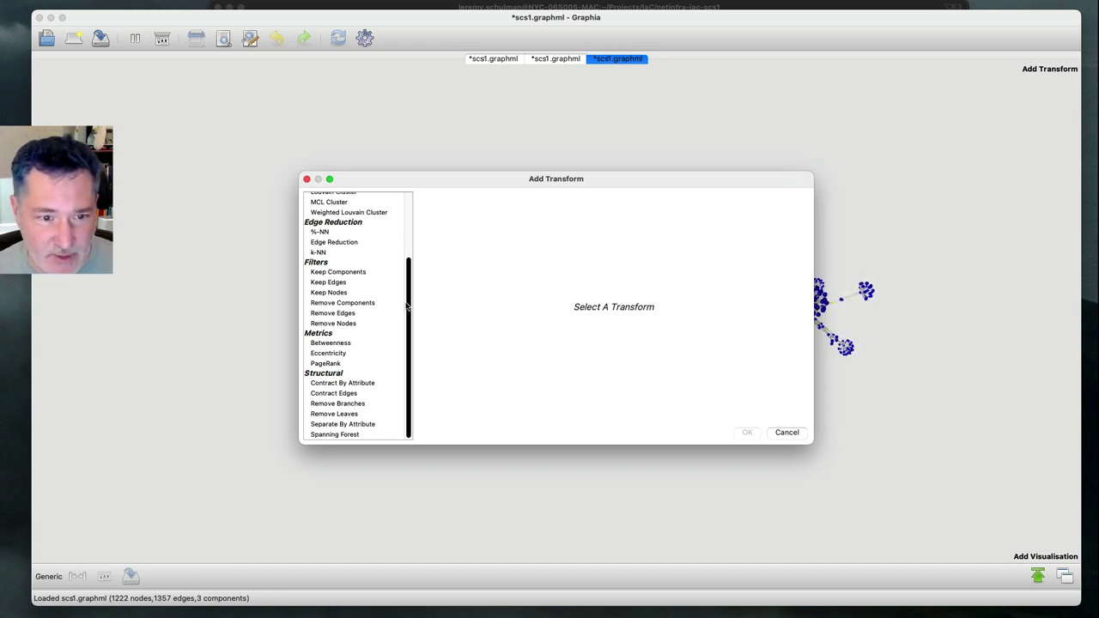
{"action": "left_click", "coordinate": [346, 294]}
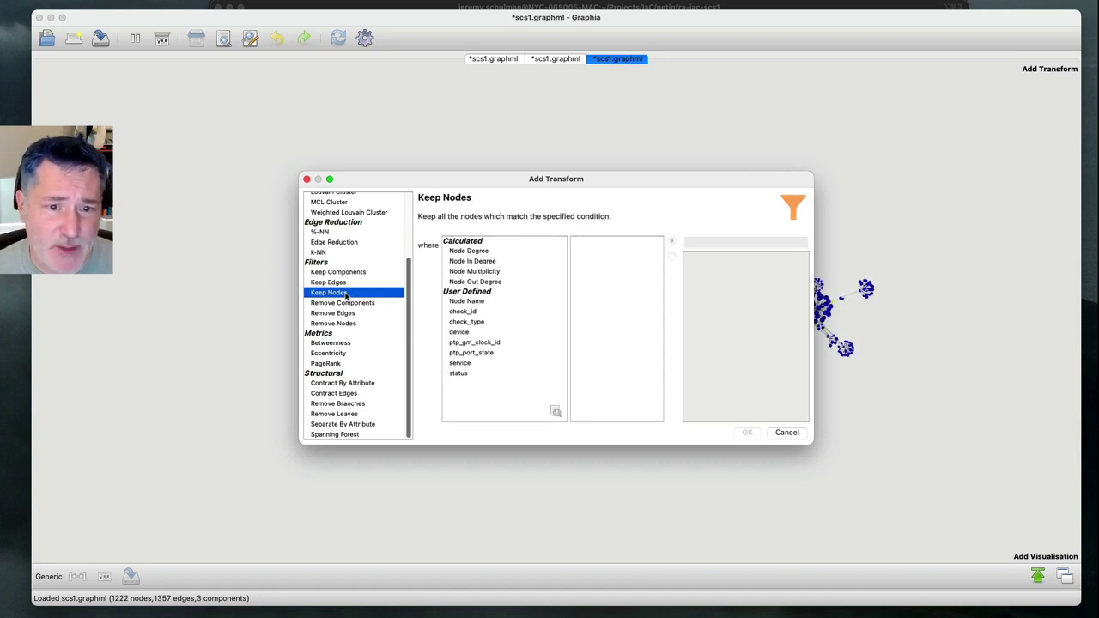
{"action": "left_click", "coordinate": [478, 324]}
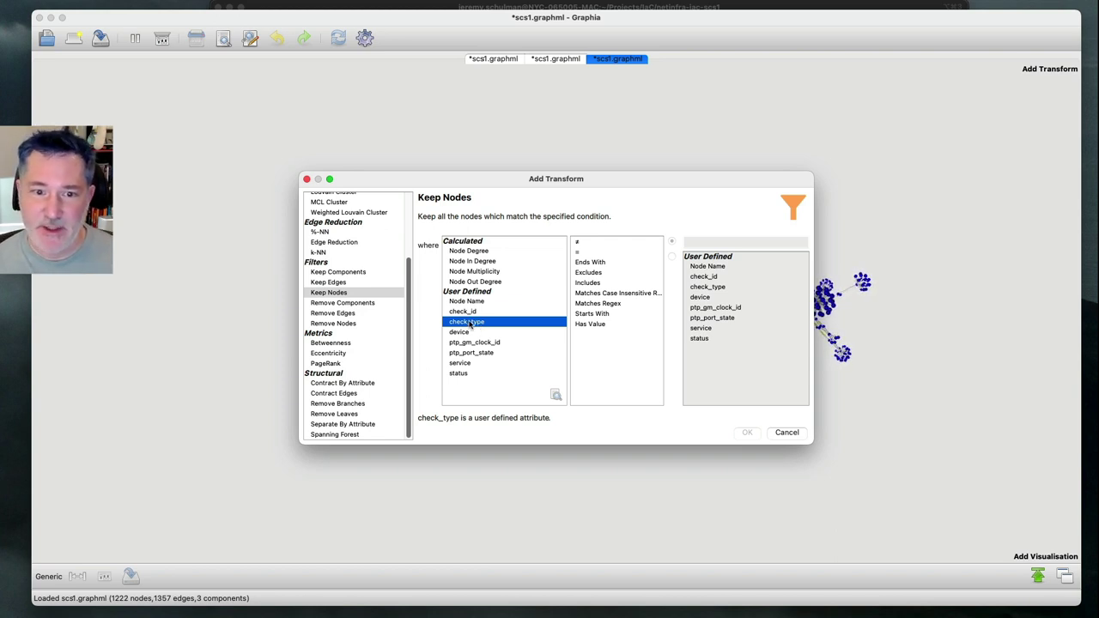
{"action": "left_click", "coordinate": [618, 306]}
{"action": "left_click", "coordinate": [694, 242]}
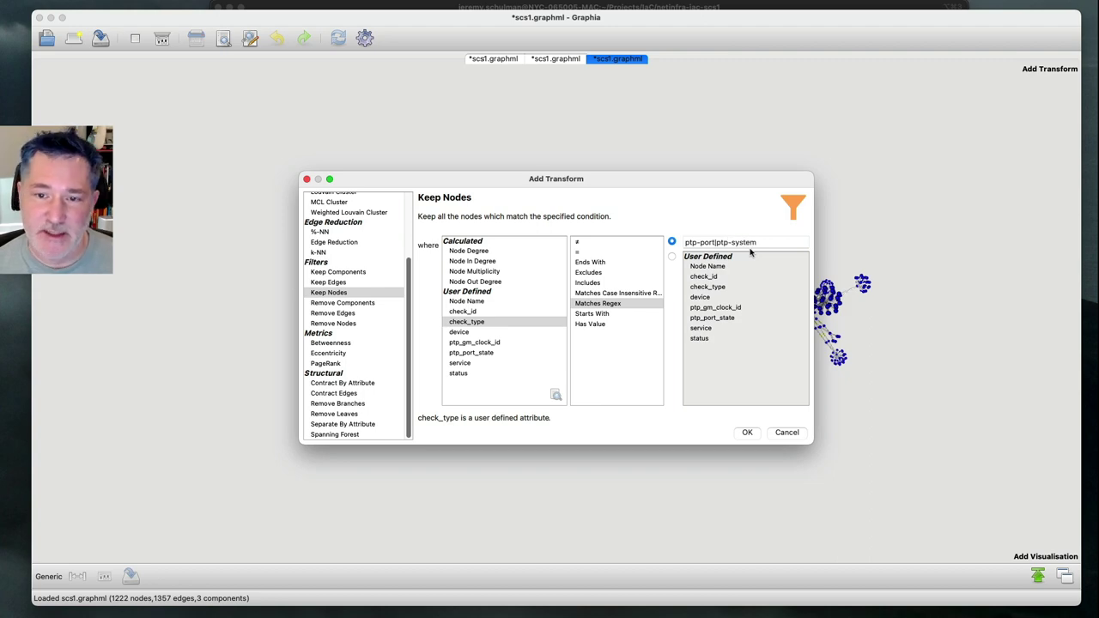
{"action": "key", "text": "Return"}
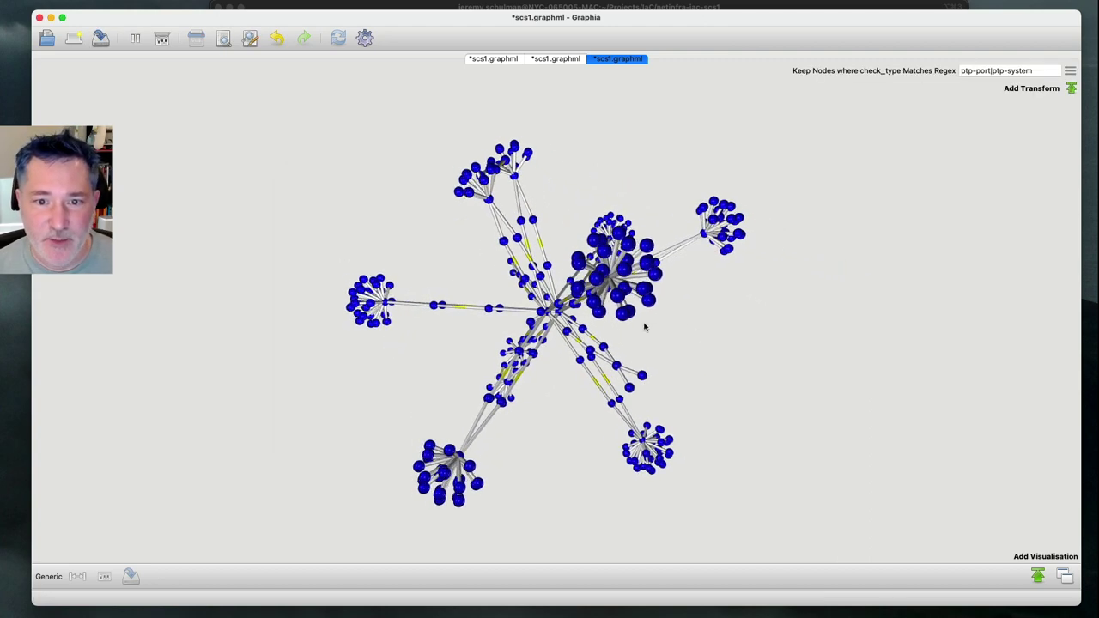
Add a visualisation that maps the node status attribute to Colour
{"action": "left_click_drag", "start_coordinate": [761, 478], "coordinate": [781, 455]}
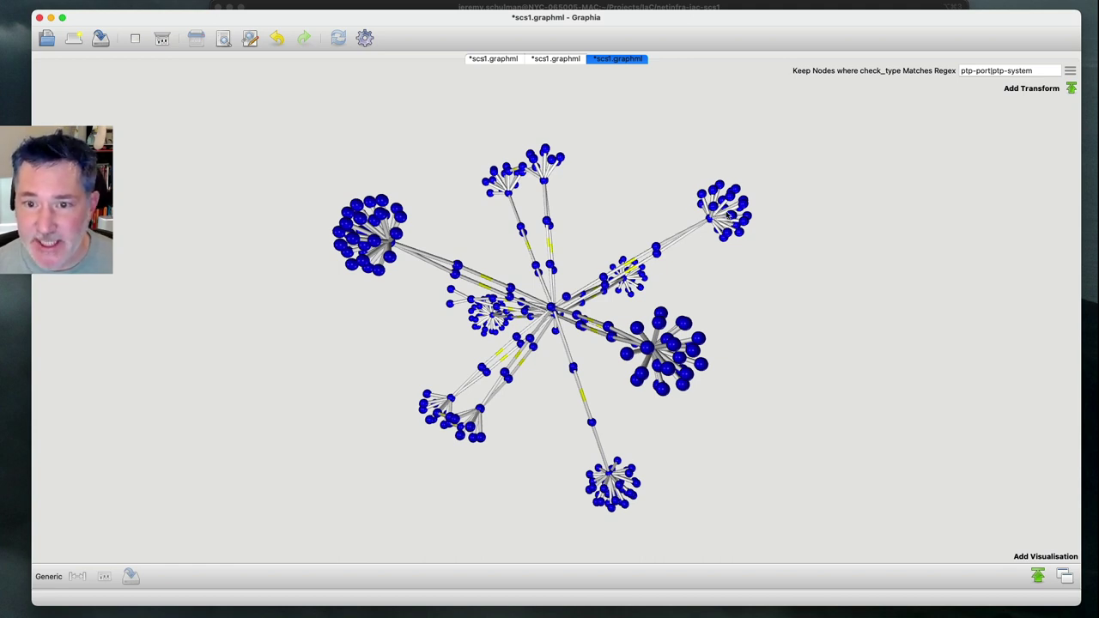
{"action": "left_click", "coordinate": [1037, 575]}
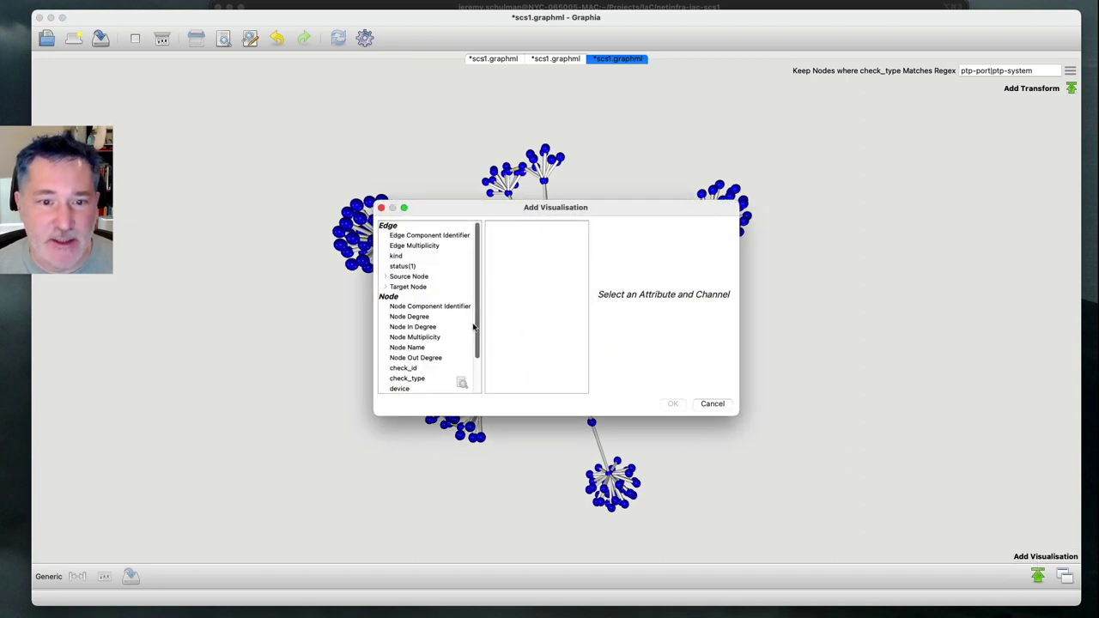
{"action": "left_click_drag", "start_coordinate": [473, 326], "coordinate": [479, 380]}
{"action": "left_click", "coordinate": [402, 388]}
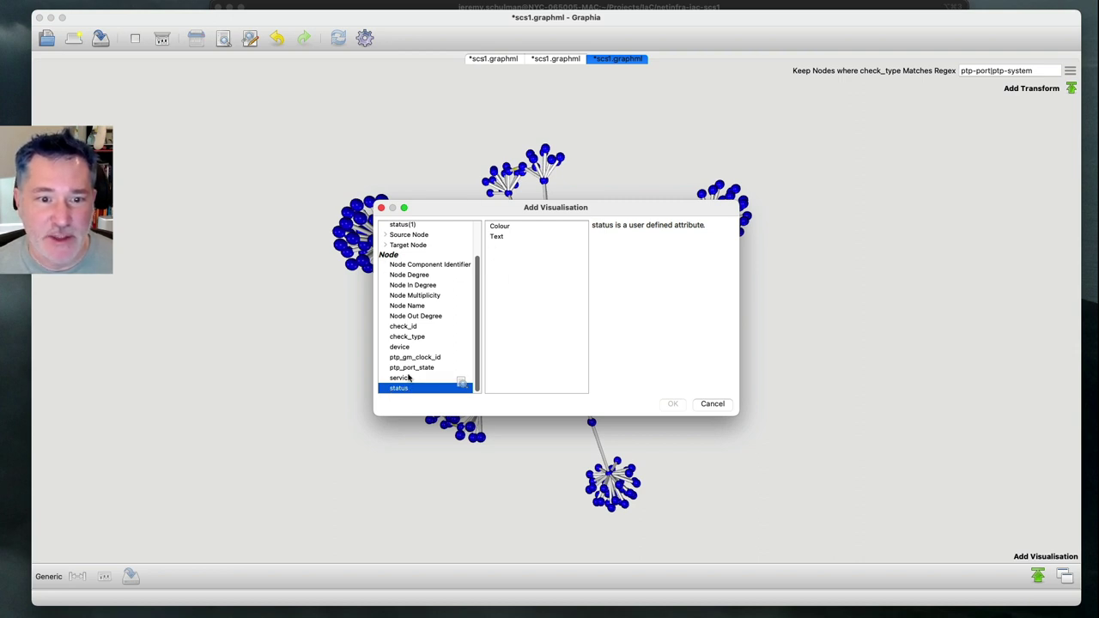
{"action": "left_click", "coordinate": [497, 227]}
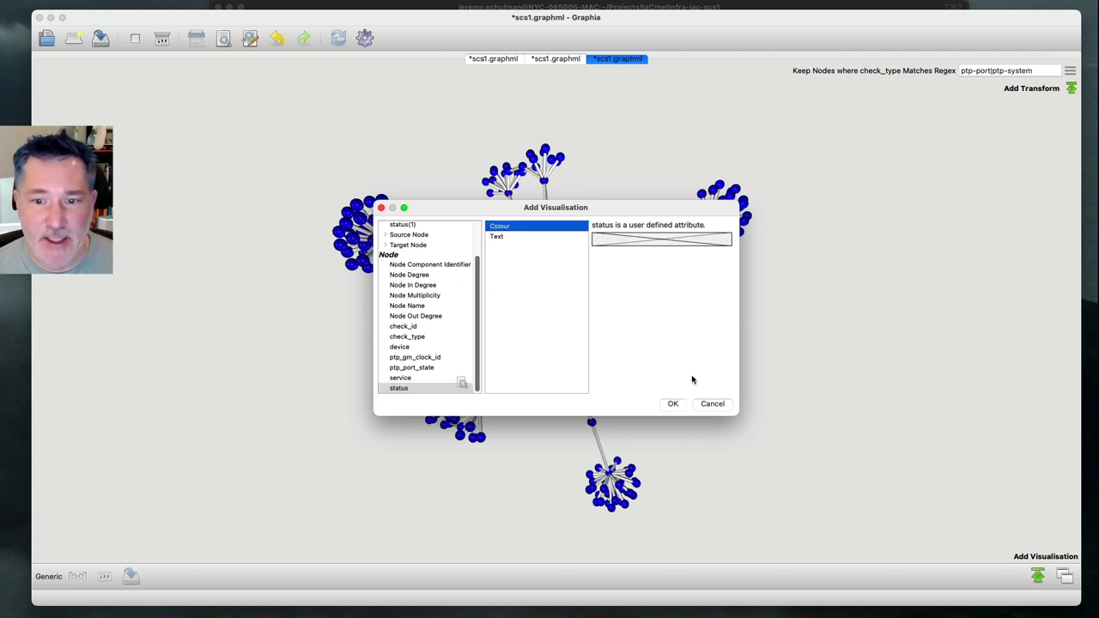
{"action": "left_click", "coordinate": [675, 405]}
Apply the palette preset with red for FAIL and green for PASS to the status colours, and resume the graph layout
{"action": "left_click", "coordinate": [1001, 551]}
{"action": "left_click", "coordinate": [444, 188]}
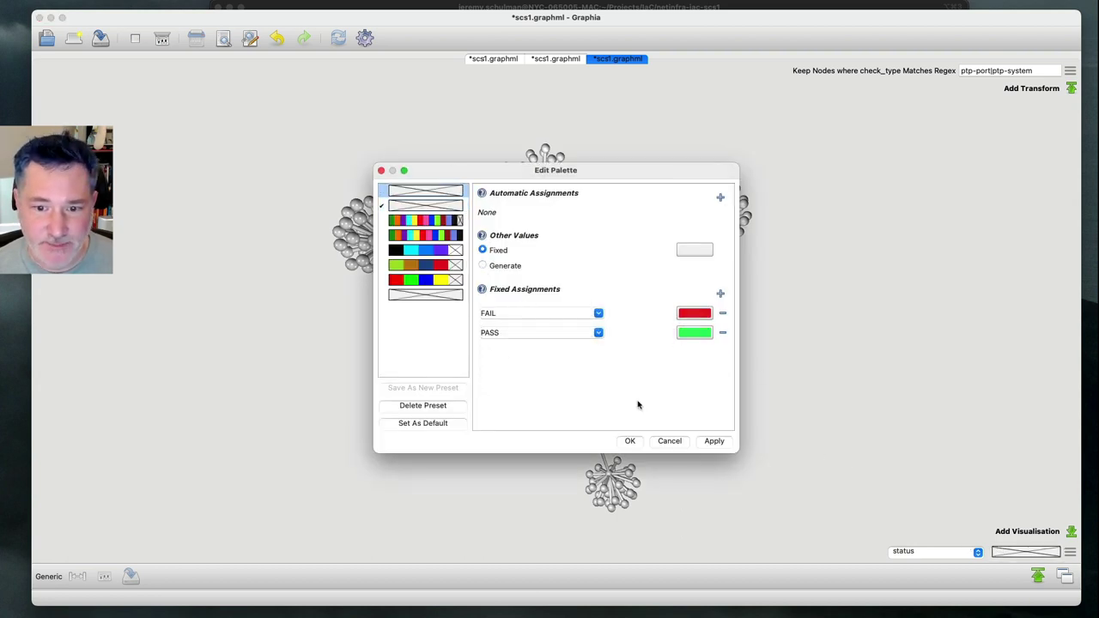
{"action": "left_click", "coordinate": [629, 441]}
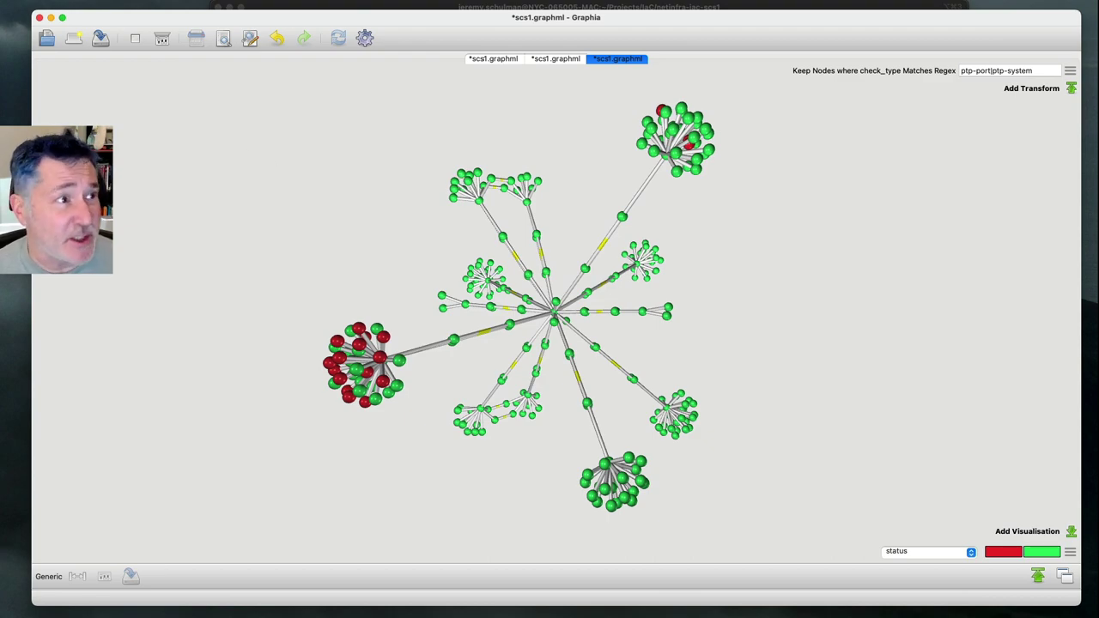
{"action": "left_click", "coordinate": [135, 38]}
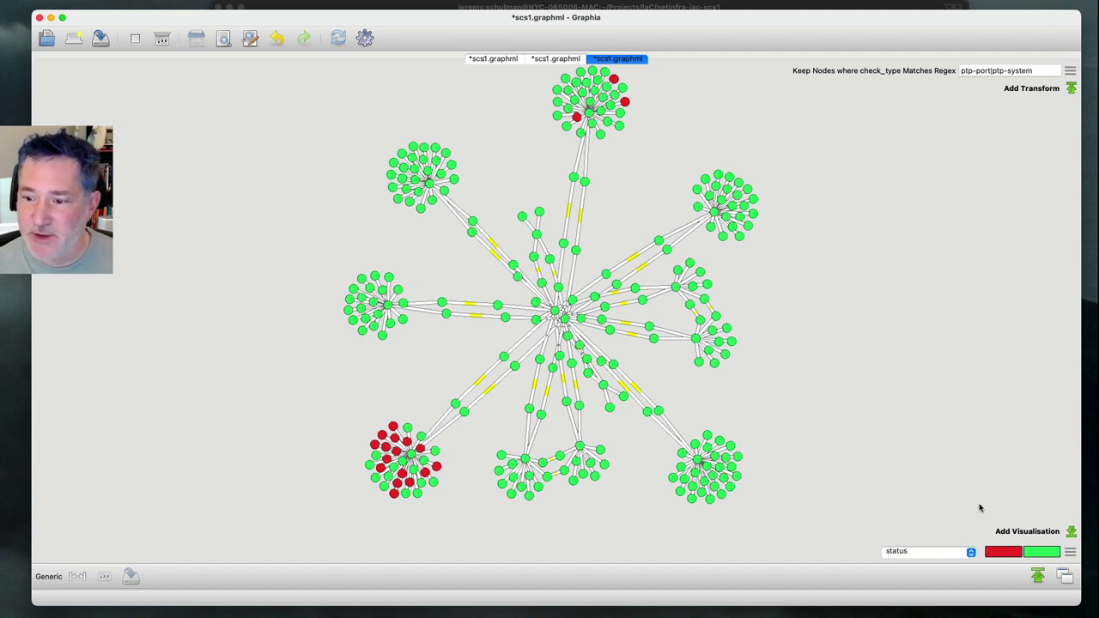
Add a visualisation that maps Node Degree to Size, and check the label of one enlarged hub node
{"action": "left_click", "coordinate": [1027, 531]}
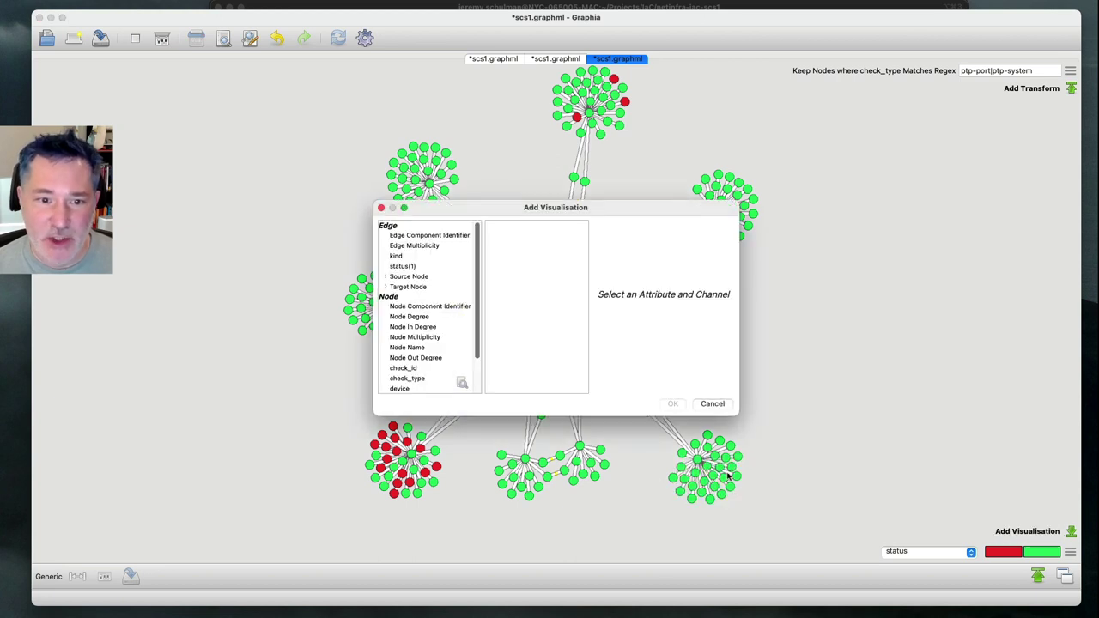
{"action": "left_click", "coordinate": [406, 318]}
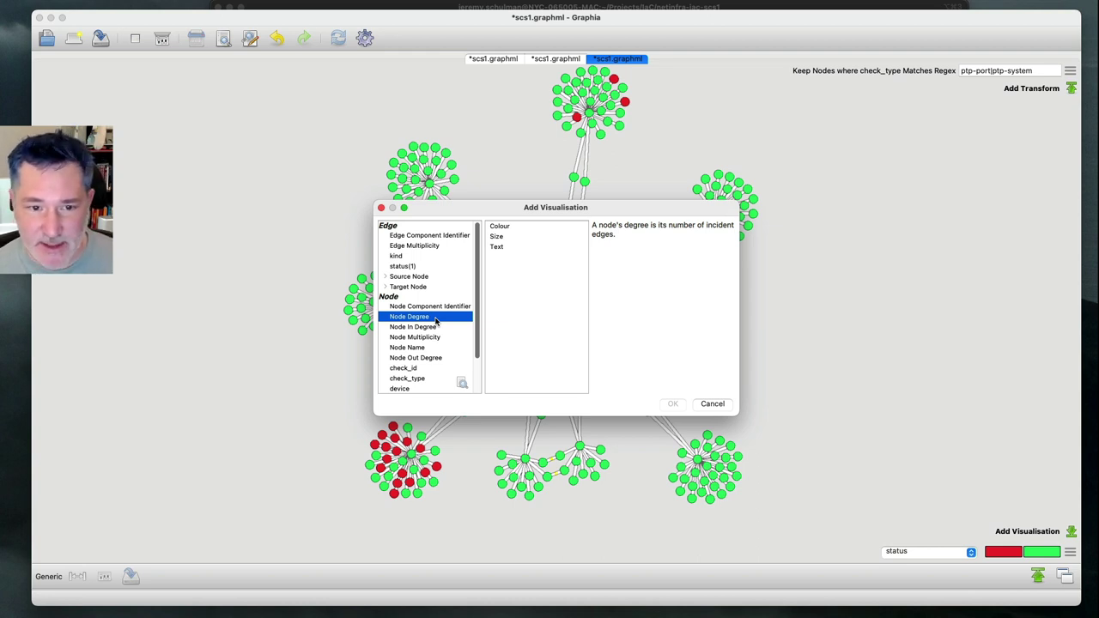
{"action": "left_click", "coordinate": [500, 237]}
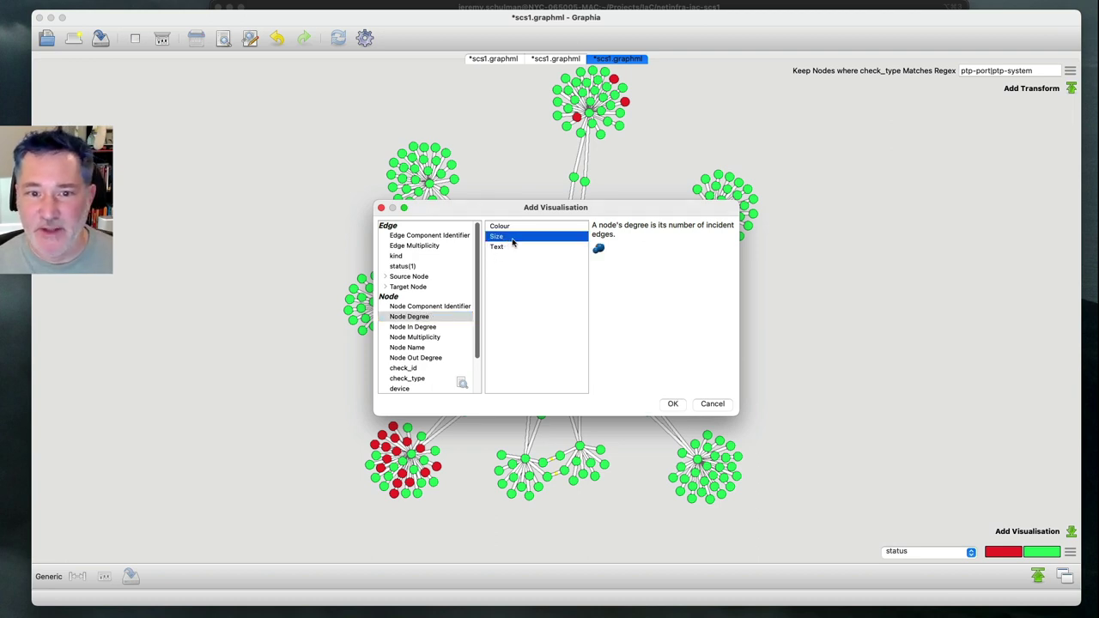
{"action": "left_click", "coordinate": [670, 404]}
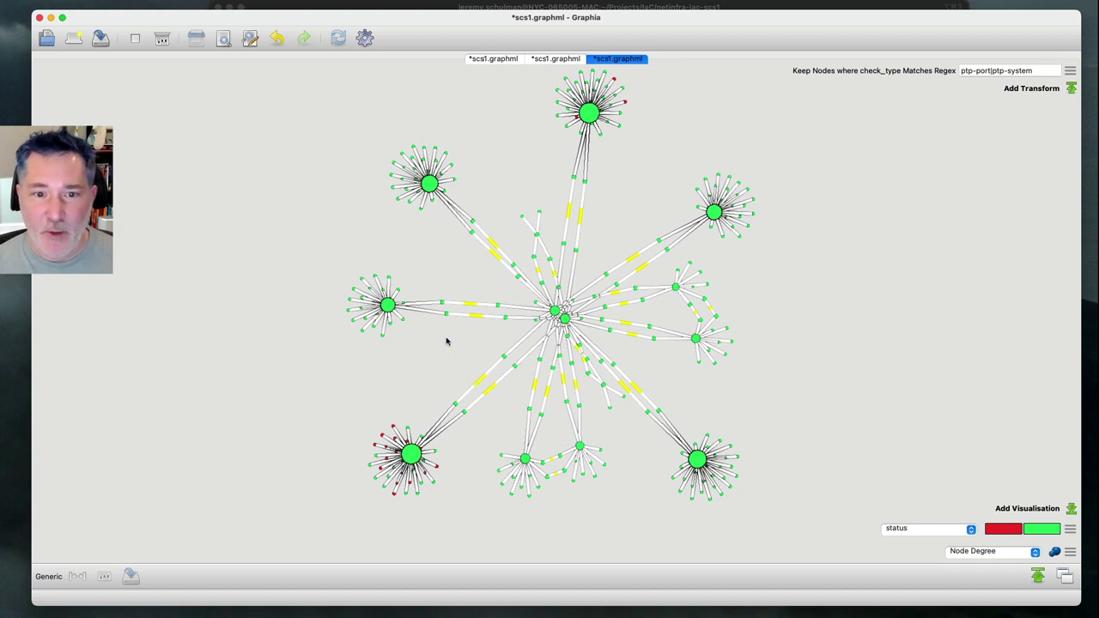
{"action": "left_click", "coordinate": [389, 305]}
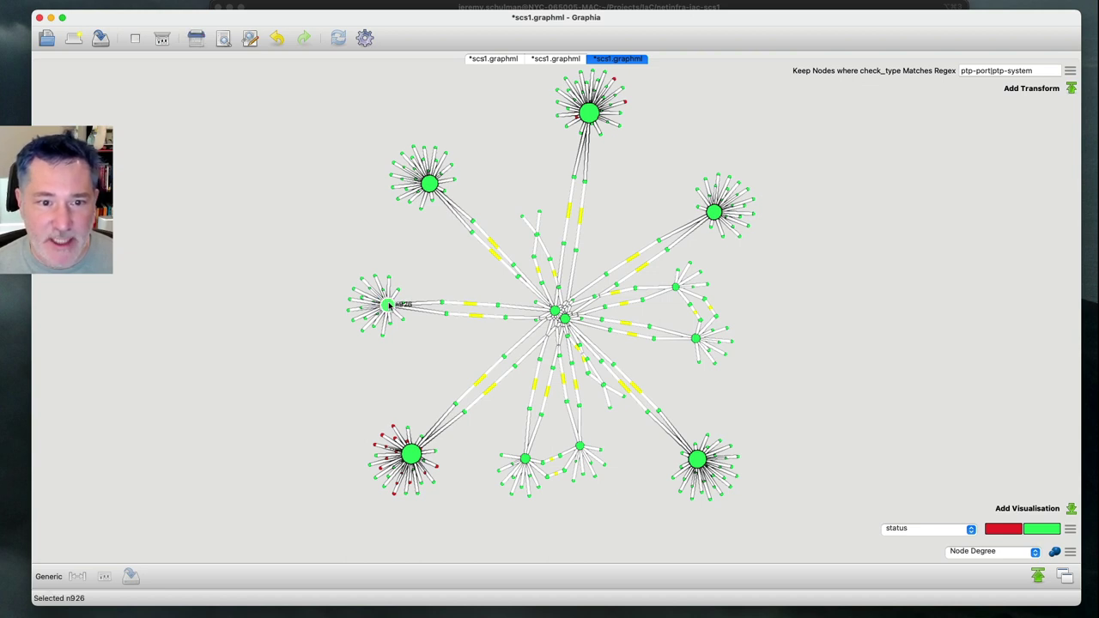
{"action": "left_click", "coordinate": [415, 334]}
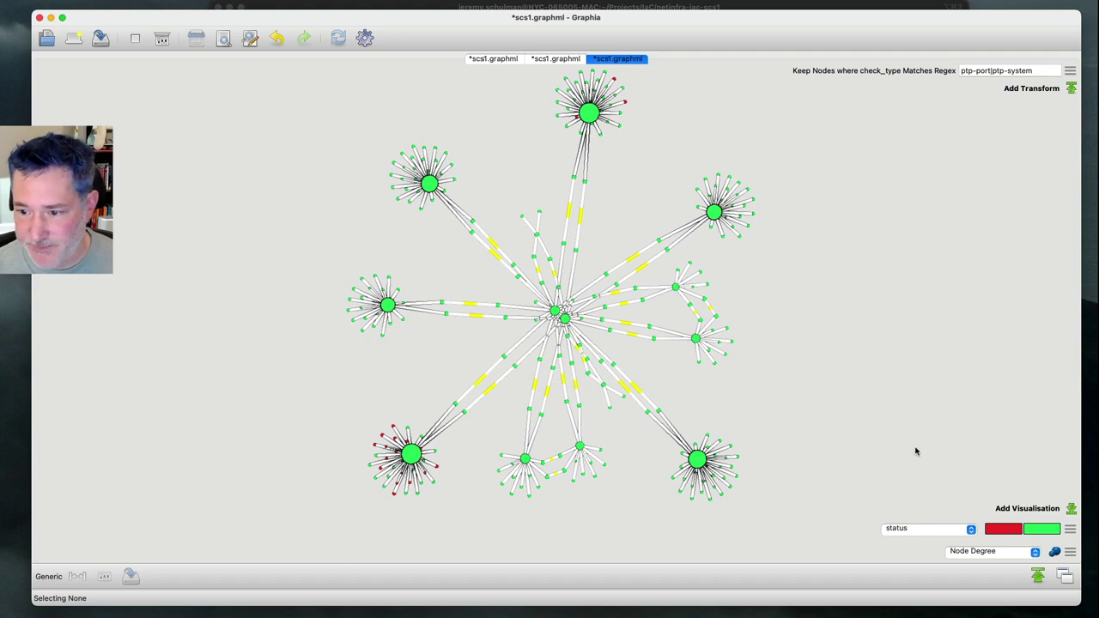
Add a visualisation that shows the node check_id attribute as Text
{"action": "left_click", "coordinate": [1021, 508]}
{"action": "scroll", "coordinate": [477, 342], "scroll_direction": "down", "scroll_amount": 1}
{"action": "scroll", "coordinate": [477, 342], "scroll_direction": "down", "scroll_amount": 1}
{"action": "left_click", "coordinate": [417, 329]}
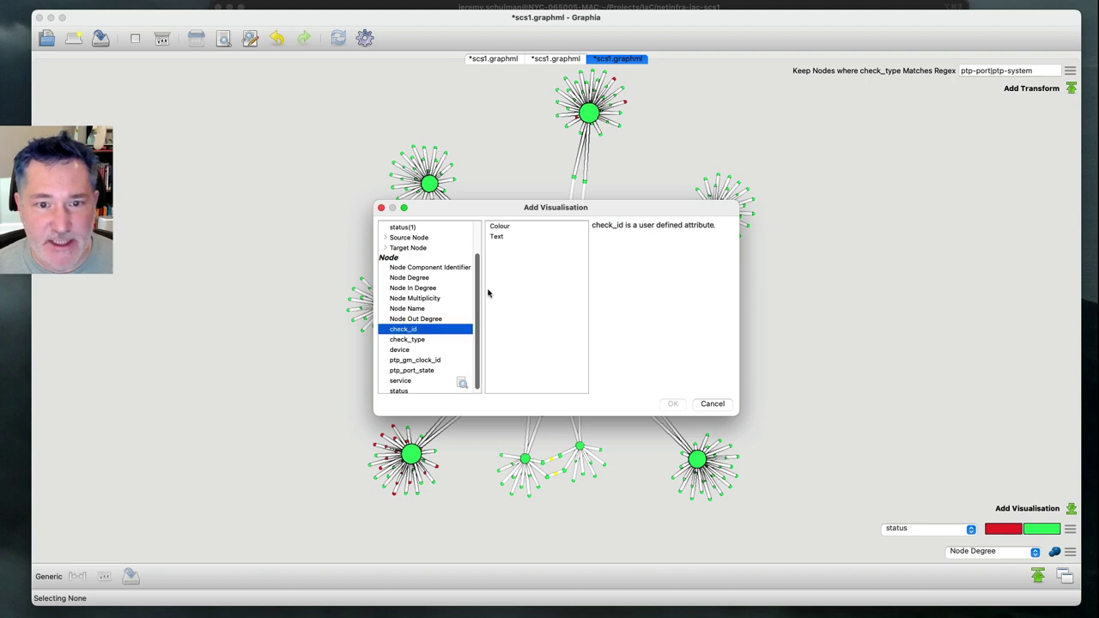
{"action": "left_click", "coordinate": [498, 237]}
{"action": "left_click", "coordinate": [671, 404]}
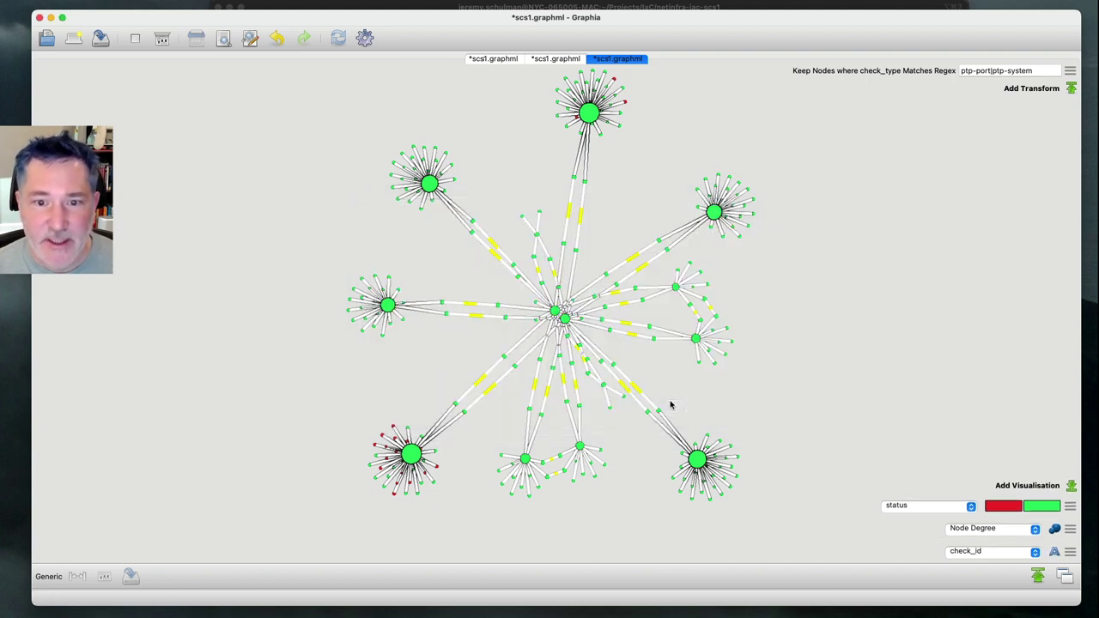
Examine the attributes of the lower of the two central hub nodes in the attribute table, and clear the selection
{"action": "left_click", "coordinate": [567, 319]}
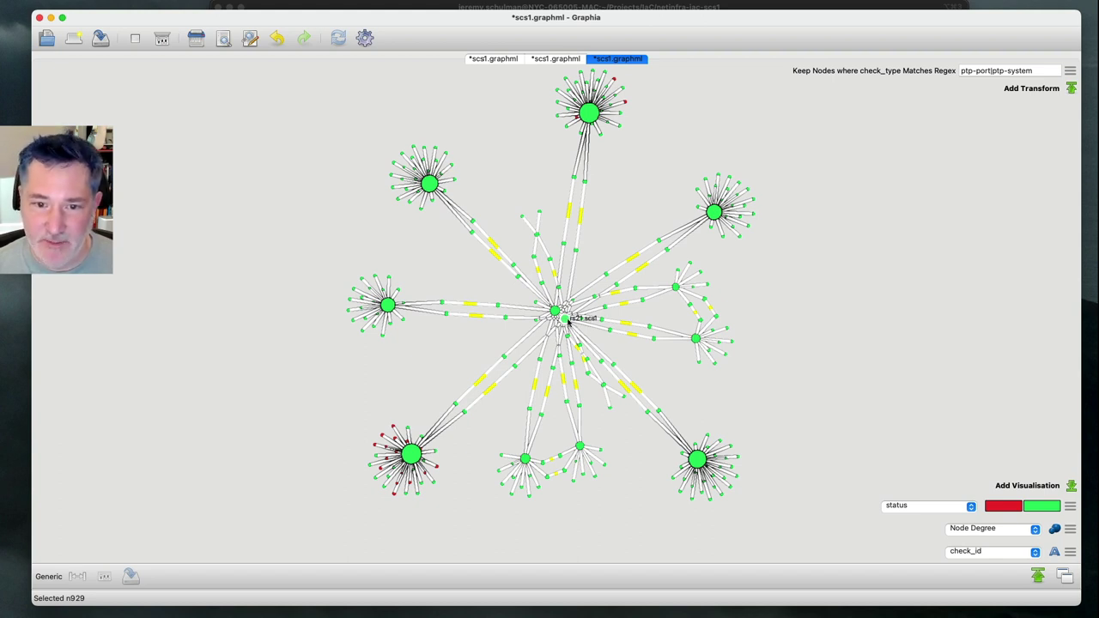
{"action": "left_click", "coordinate": [1037, 575]}
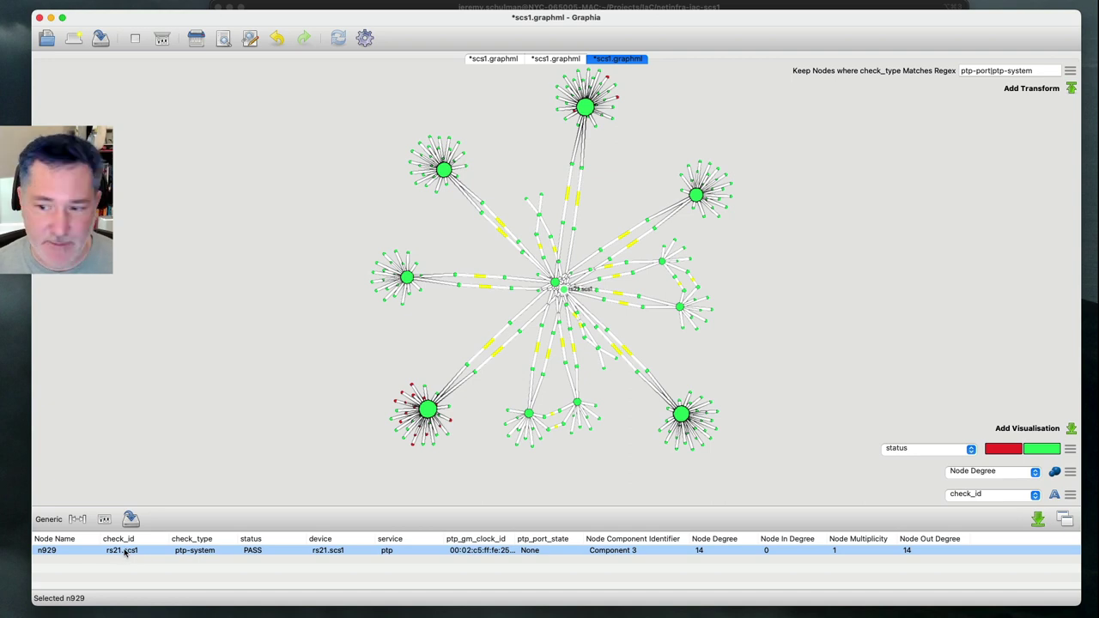
{"action": "left_click", "coordinate": [1037, 519]}
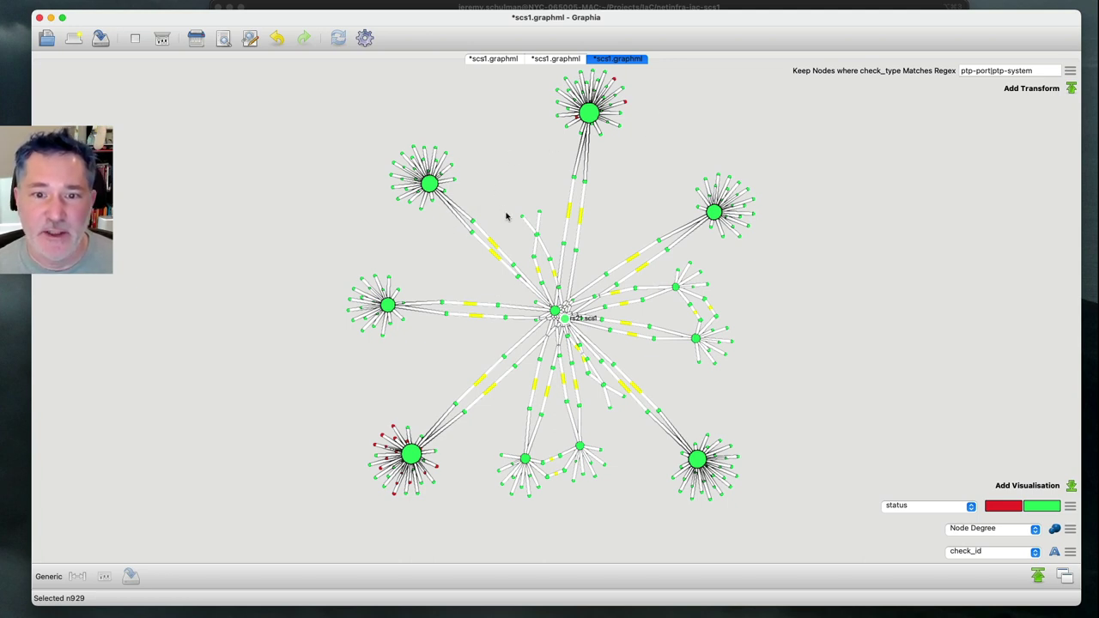
{"action": "left_click", "coordinate": [713, 377]}
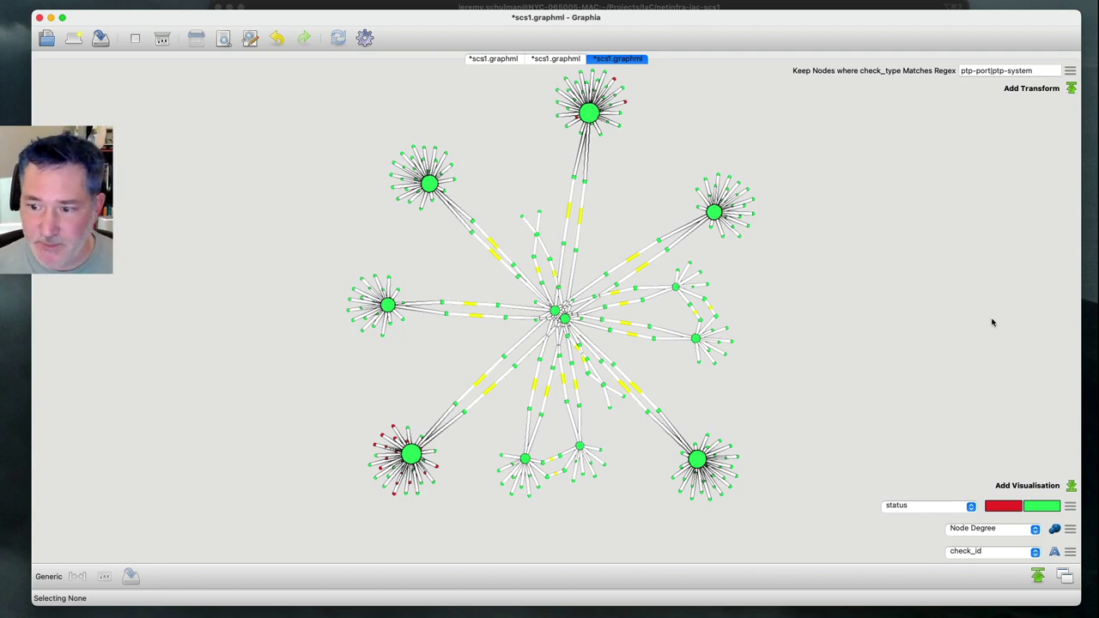
Add an edge visualisation that maps the Target Node's ptp_port_state to Colour
{"action": "left_click", "coordinate": [1022, 486]}
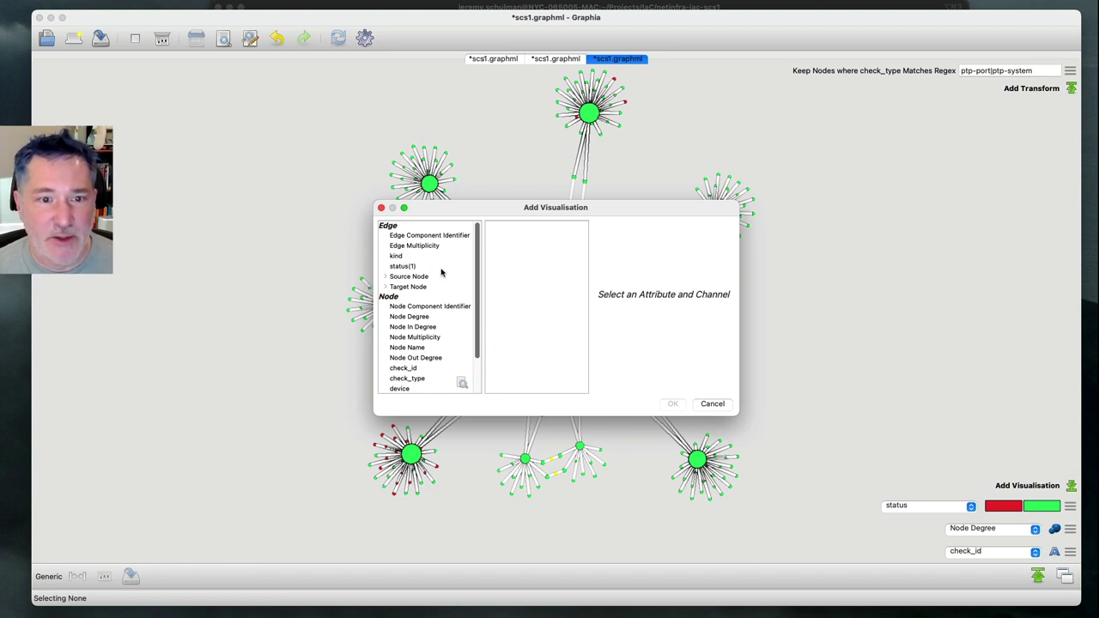
{"action": "left_click", "coordinate": [385, 287]}
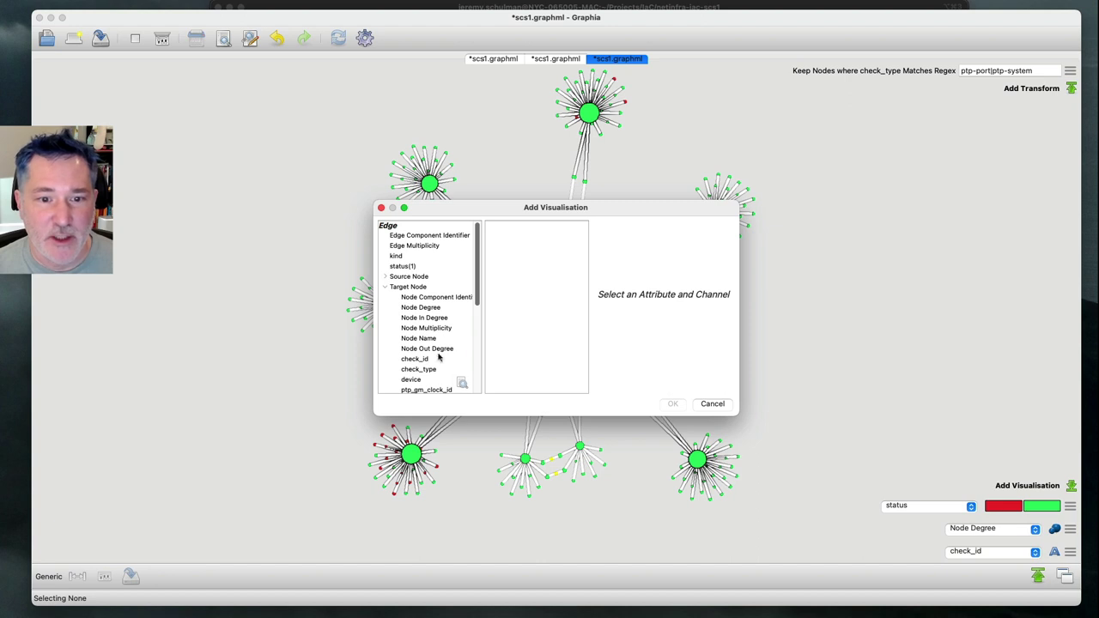
{"action": "scroll", "coordinate": [430, 365], "scroll_direction": "down", "scroll_amount": 3}
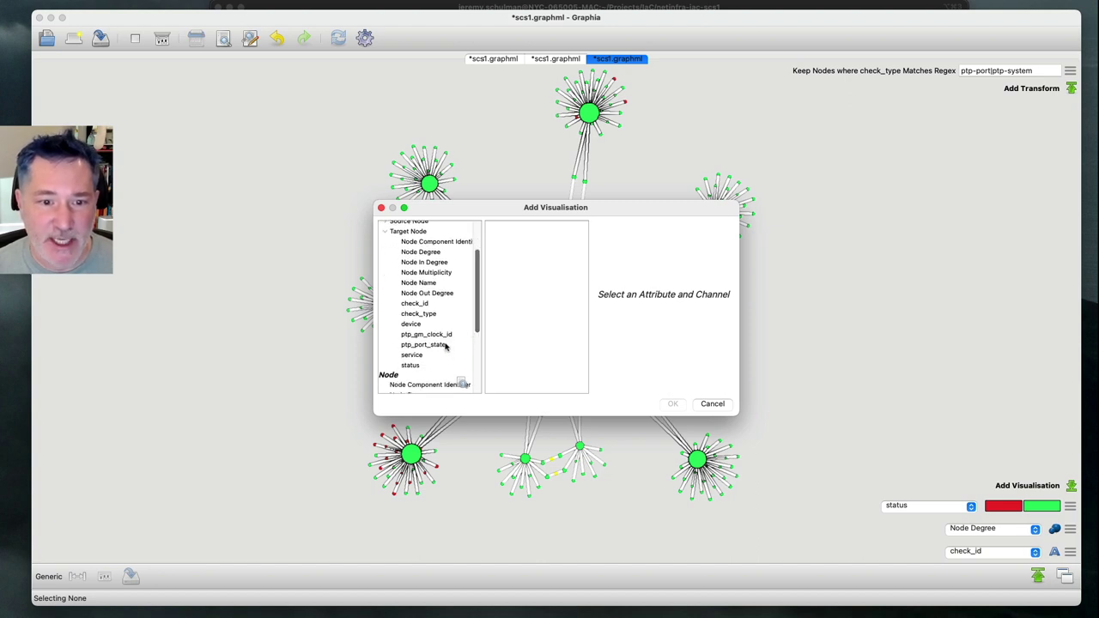
{"action": "left_click", "coordinate": [446, 347]}
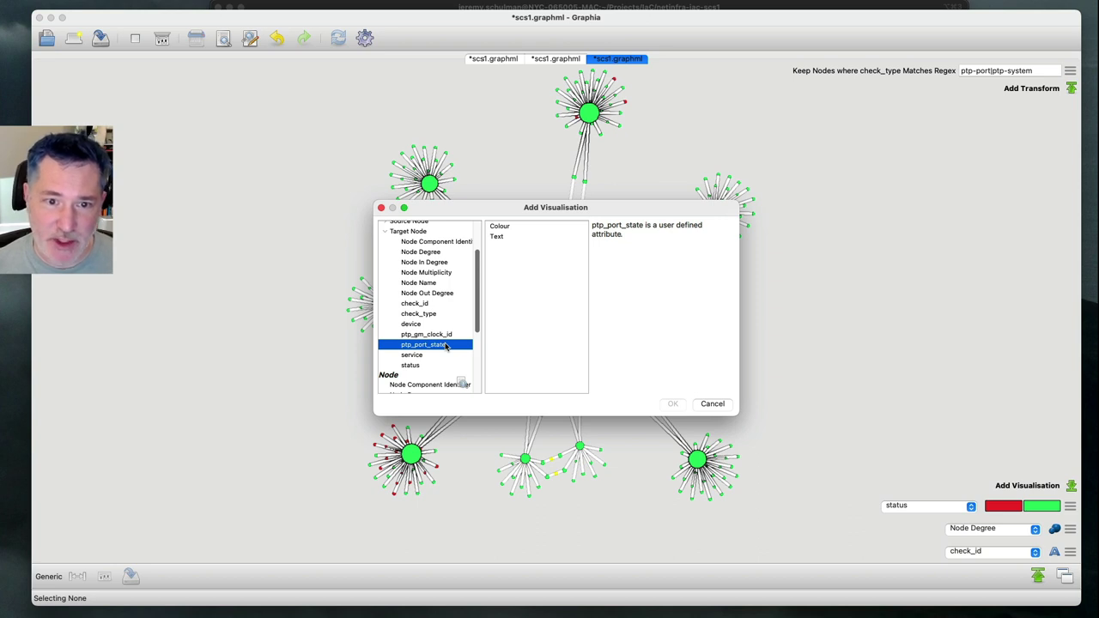
{"action": "left_click", "coordinate": [502, 226]}
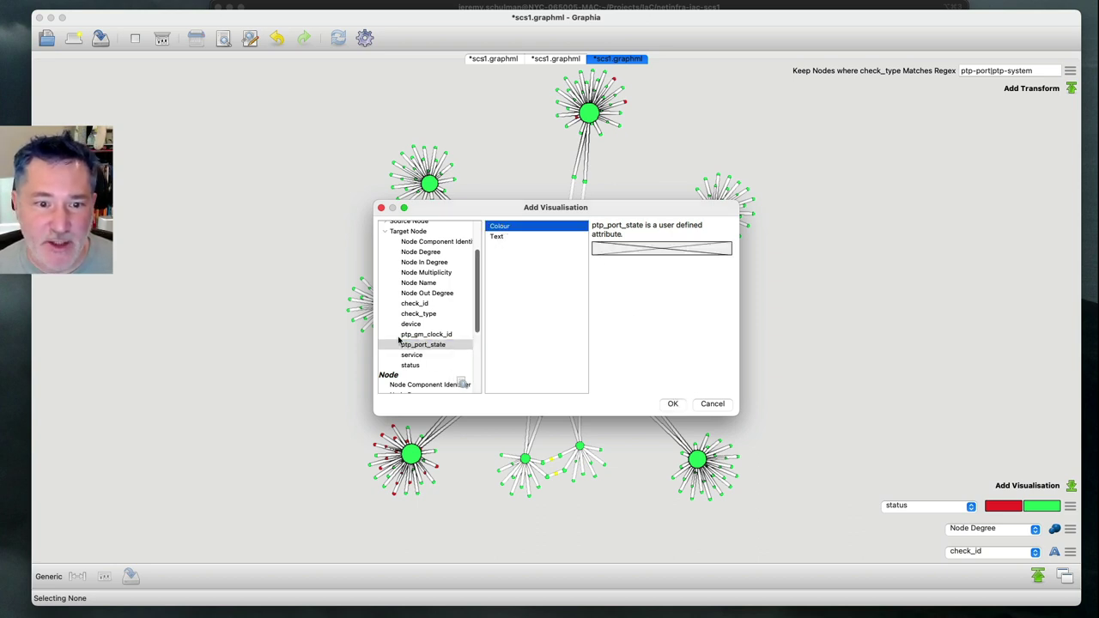
{"action": "left_click", "coordinate": [673, 403]}
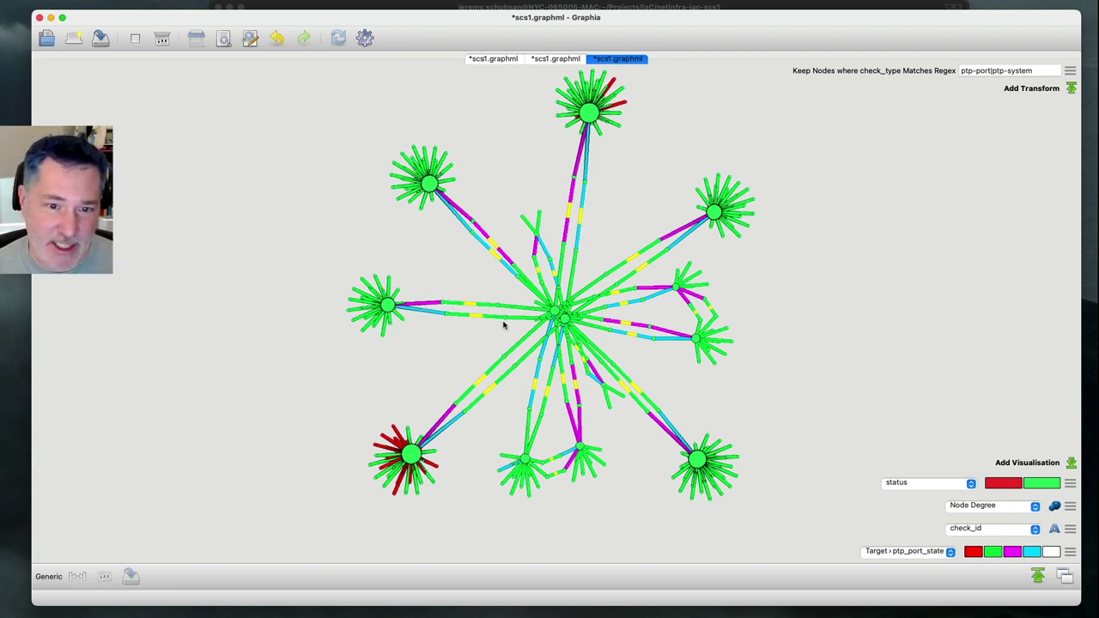
Add an edge visualisation that maps the Source Node's Node Degree to Size
{"action": "left_click", "coordinate": [1010, 458]}
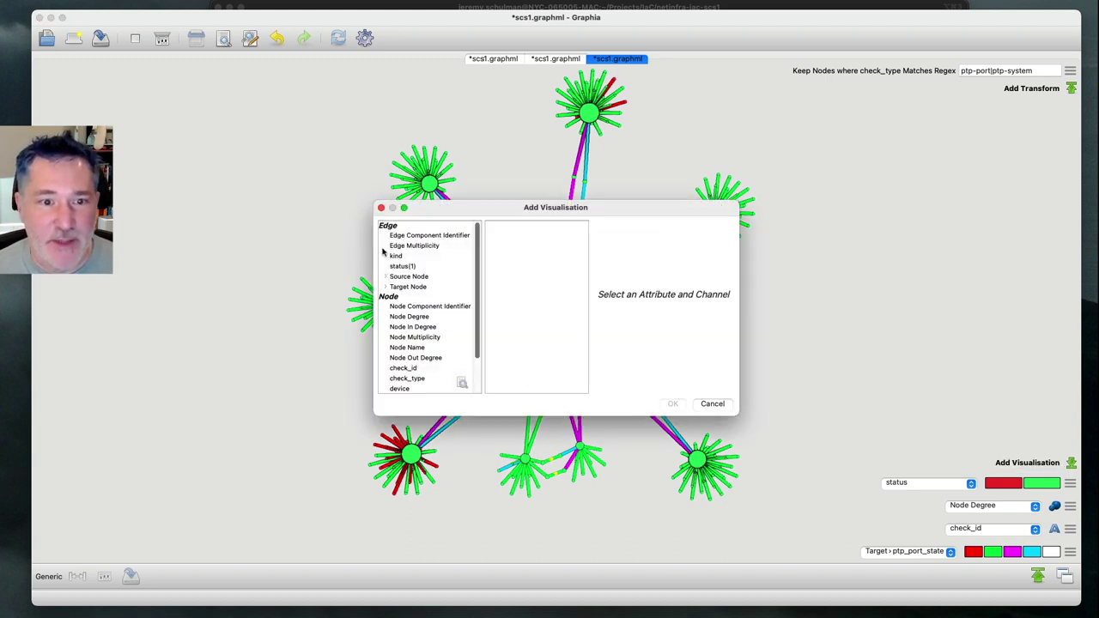
{"action": "left_click", "coordinate": [384, 277]}
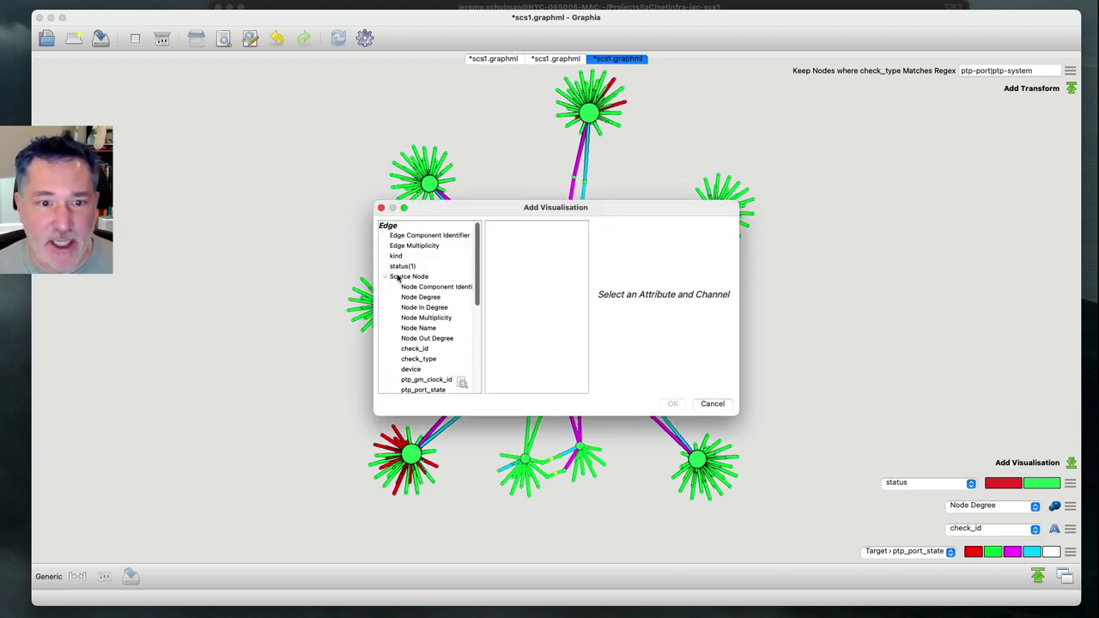
{"action": "left_click", "coordinate": [436, 297]}
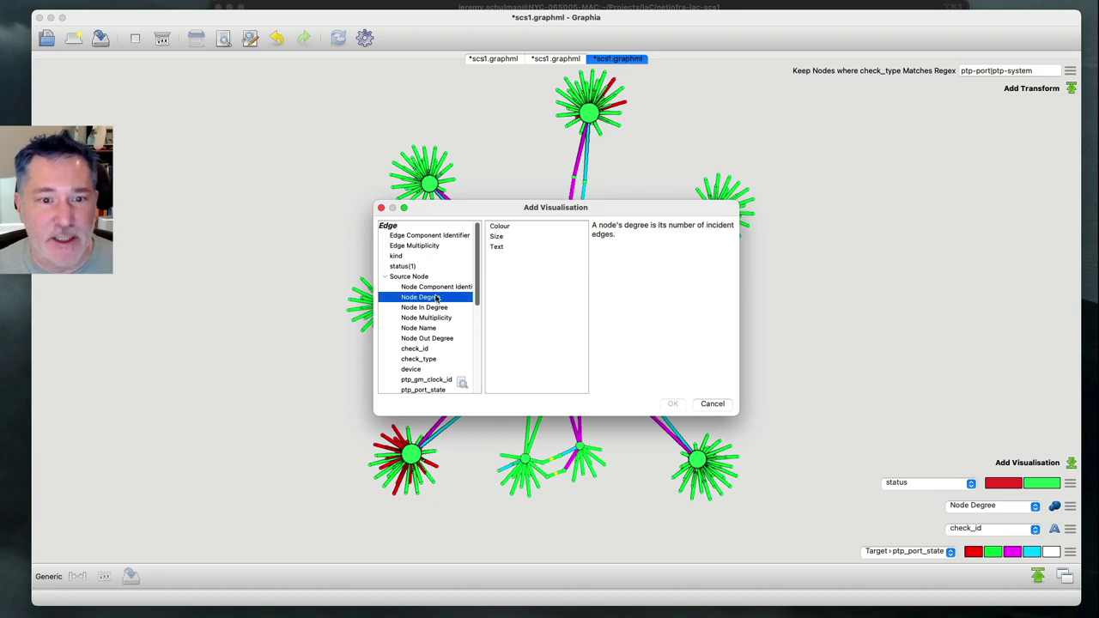
{"action": "left_click", "coordinate": [499, 237]}
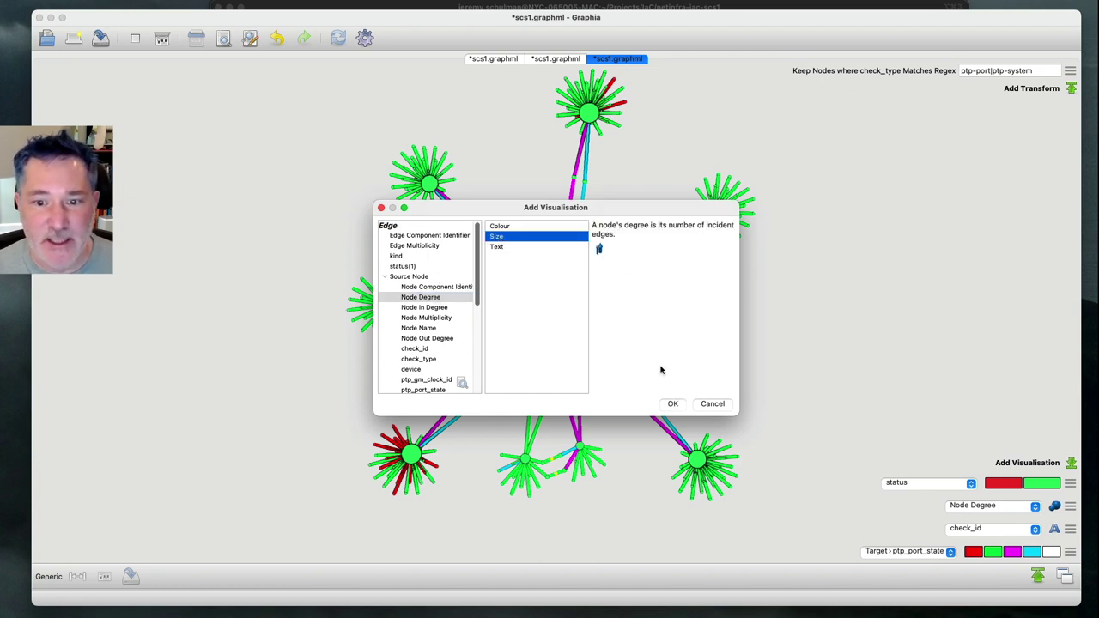
{"action": "left_click", "coordinate": [670, 403]}
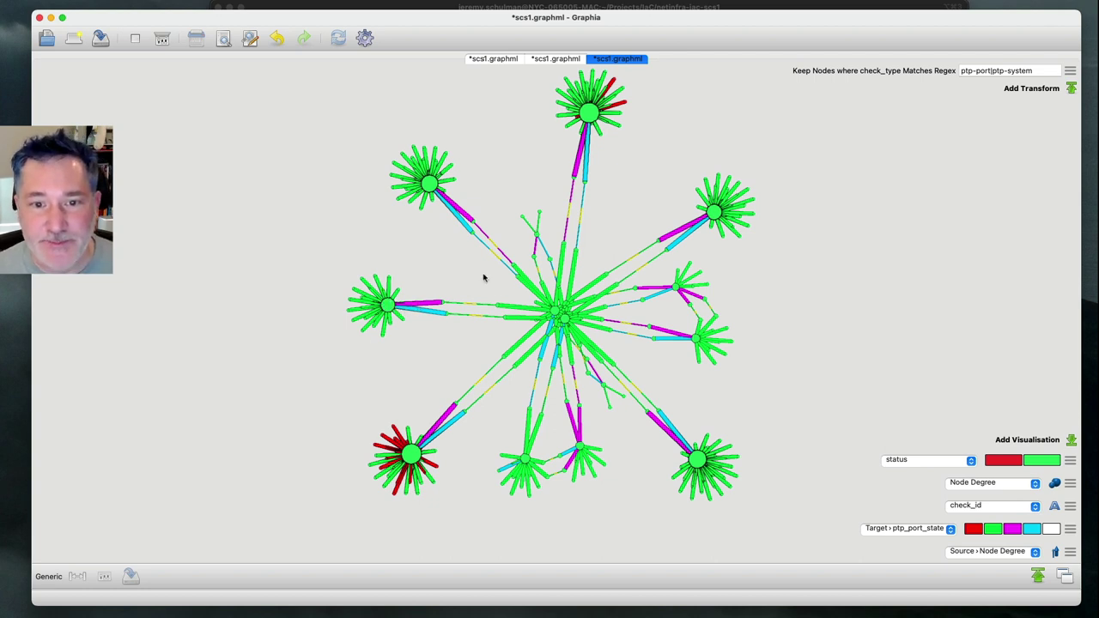
Add a Remove Edges transform where the Target Node's ptp_port_state = passive
{"action": "left_click_drag", "start_coordinate": [772, 333], "coordinate": [698, 92]}
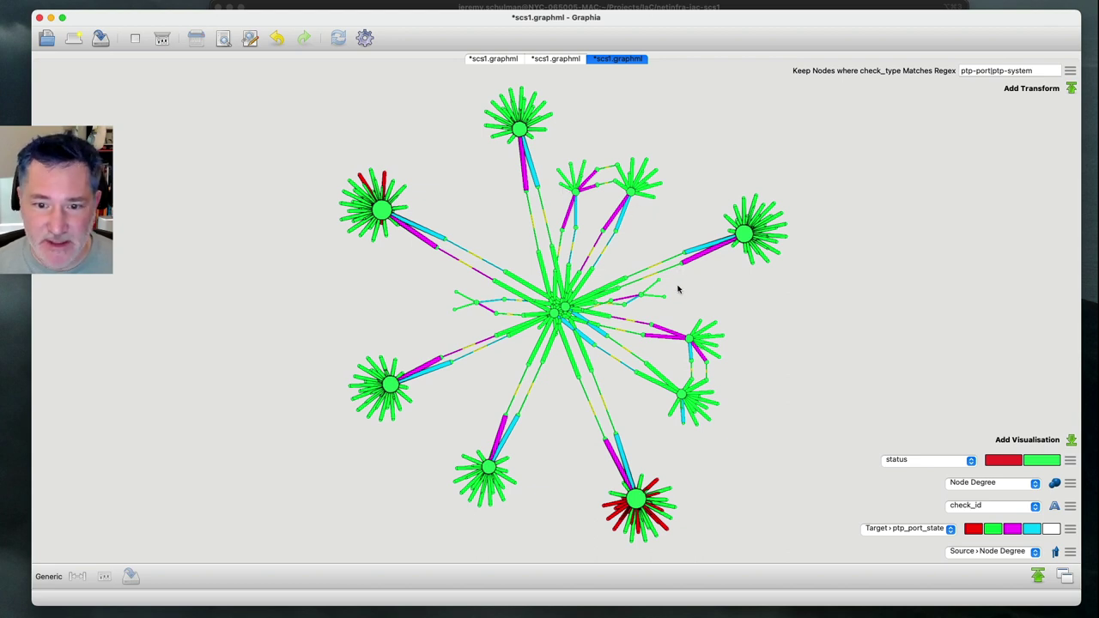
{"action": "left_click", "coordinate": [1031, 88]}
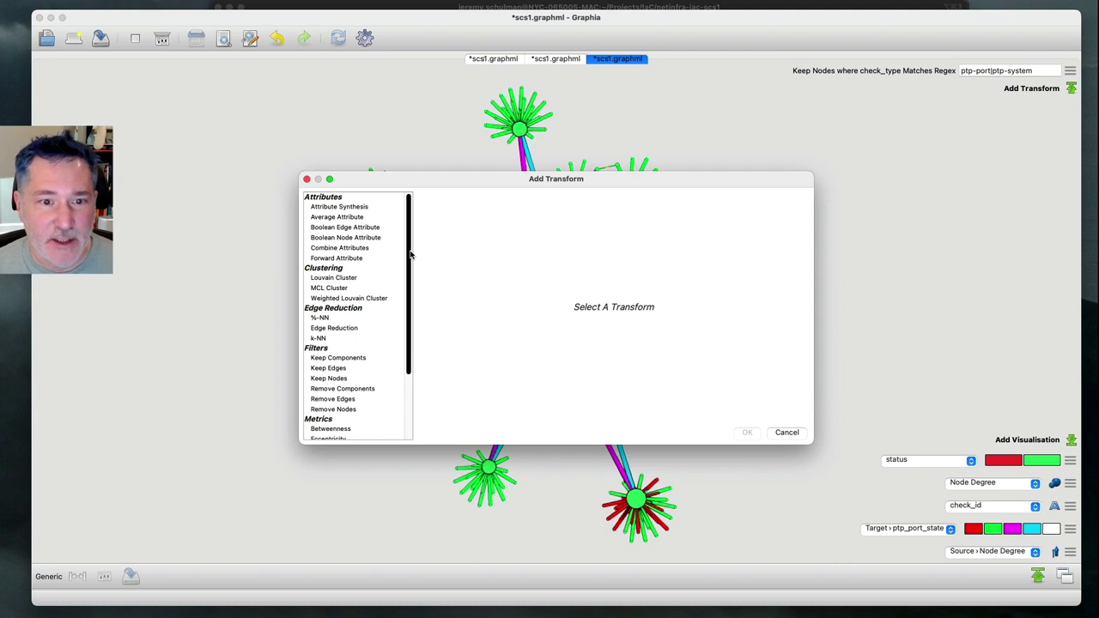
{"action": "scroll", "coordinate": [410, 254], "scroll_direction": "down", "scroll_amount": 5}
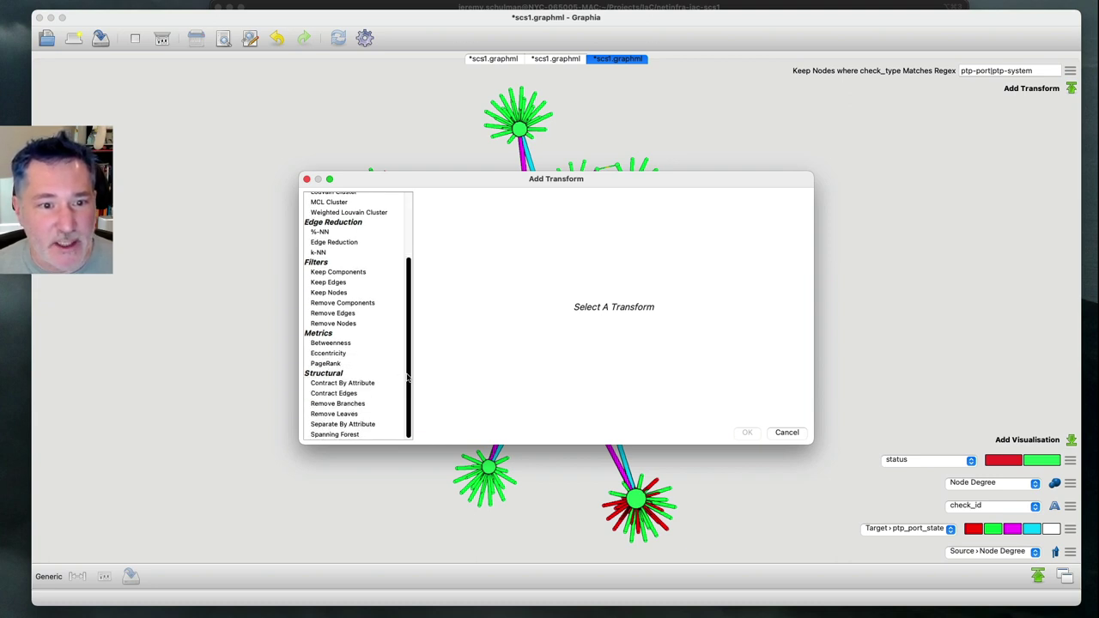
{"action": "left_click", "coordinate": [317, 314]}
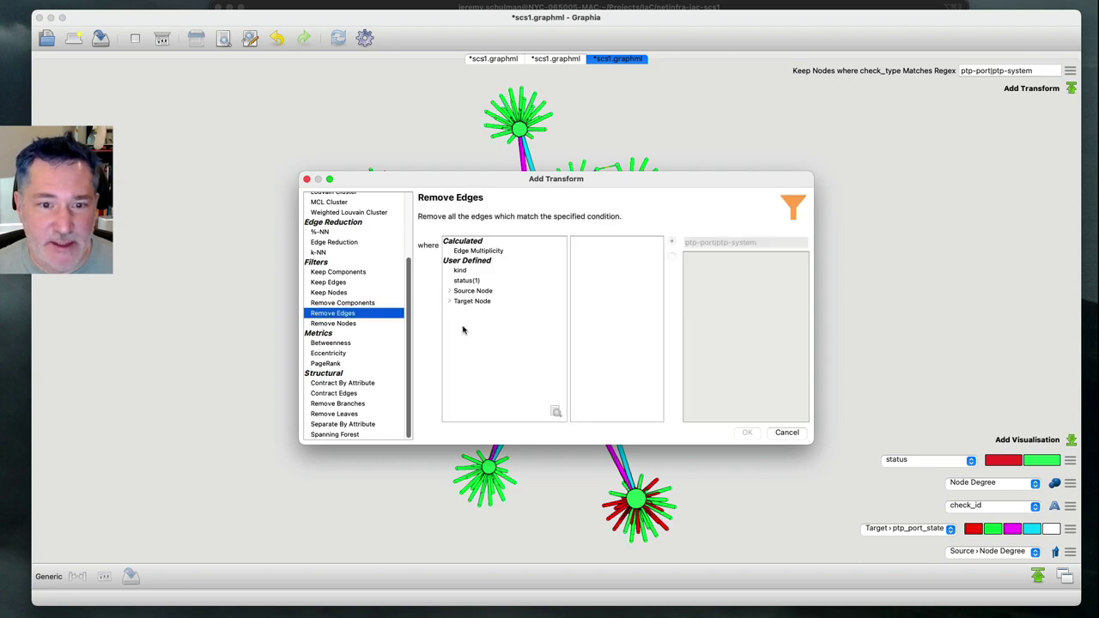
{"action": "left_click", "coordinate": [448, 301]}
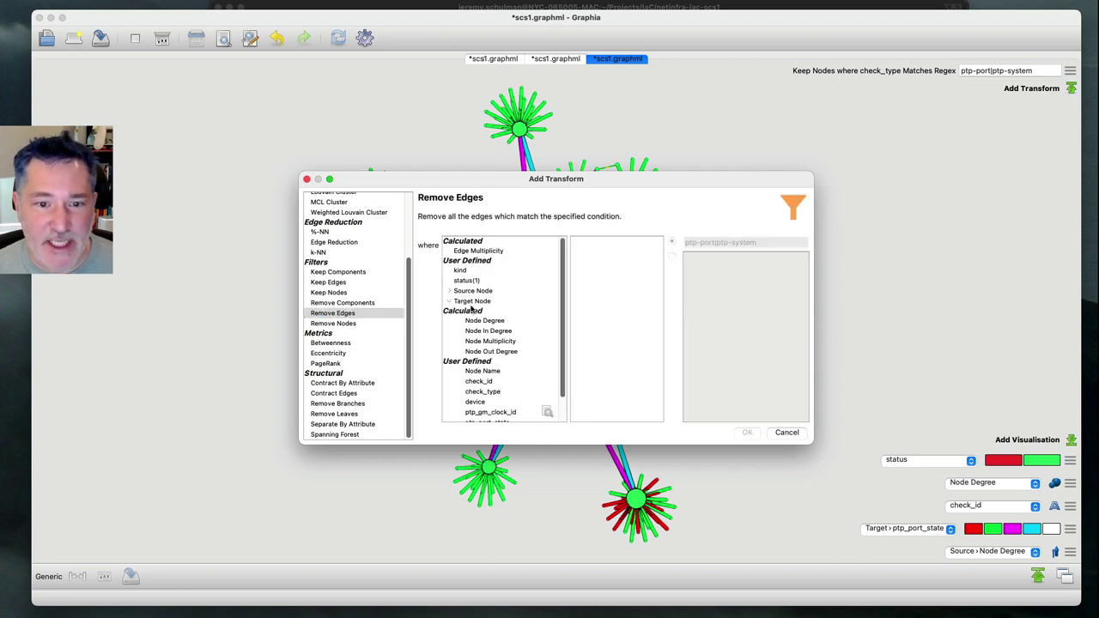
{"action": "scroll", "coordinate": [506, 325], "scroll_direction": "down", "scroll_amount": 3}
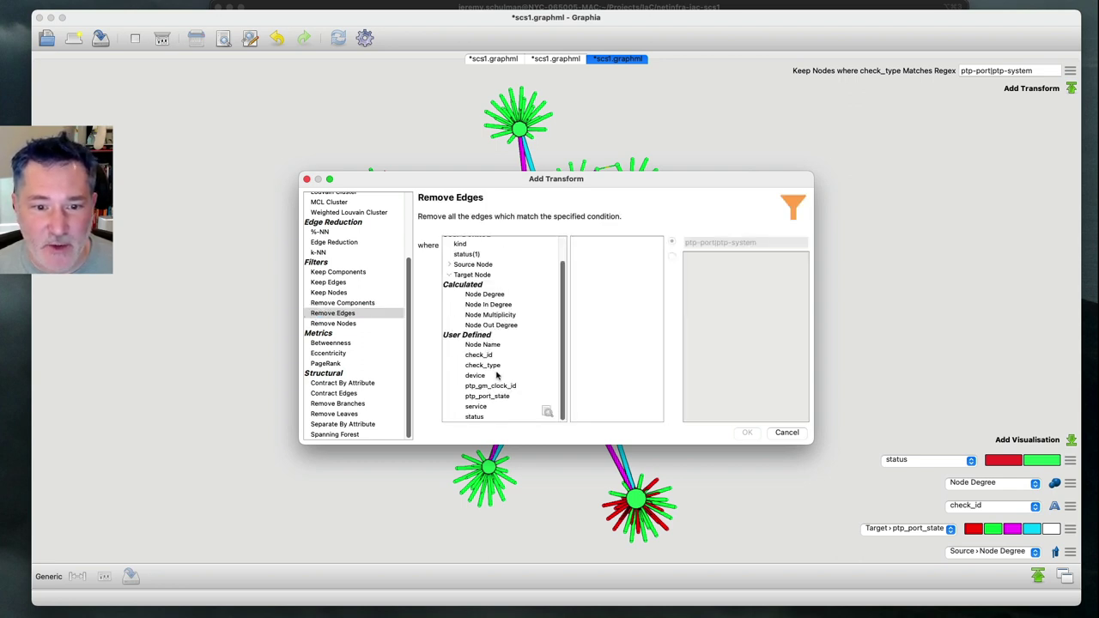
{"action": "left_click", "coordinate": [479, 397]}
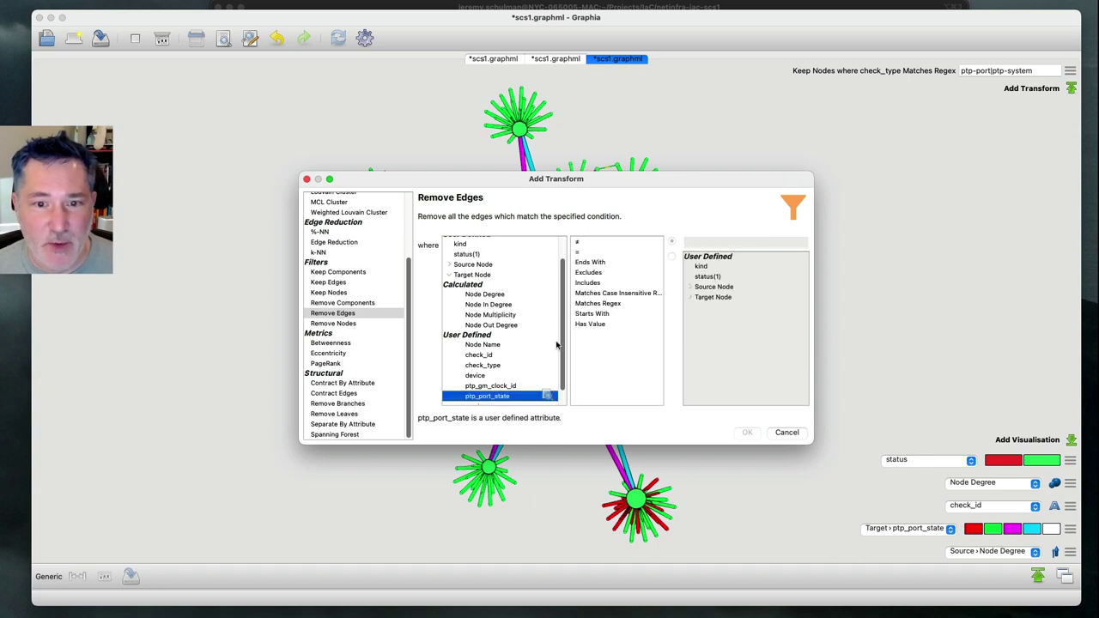
{"action": "left_click", "coordinate": [587, 251]}
{"action": "left_click", "coordinate": [698, 238]}
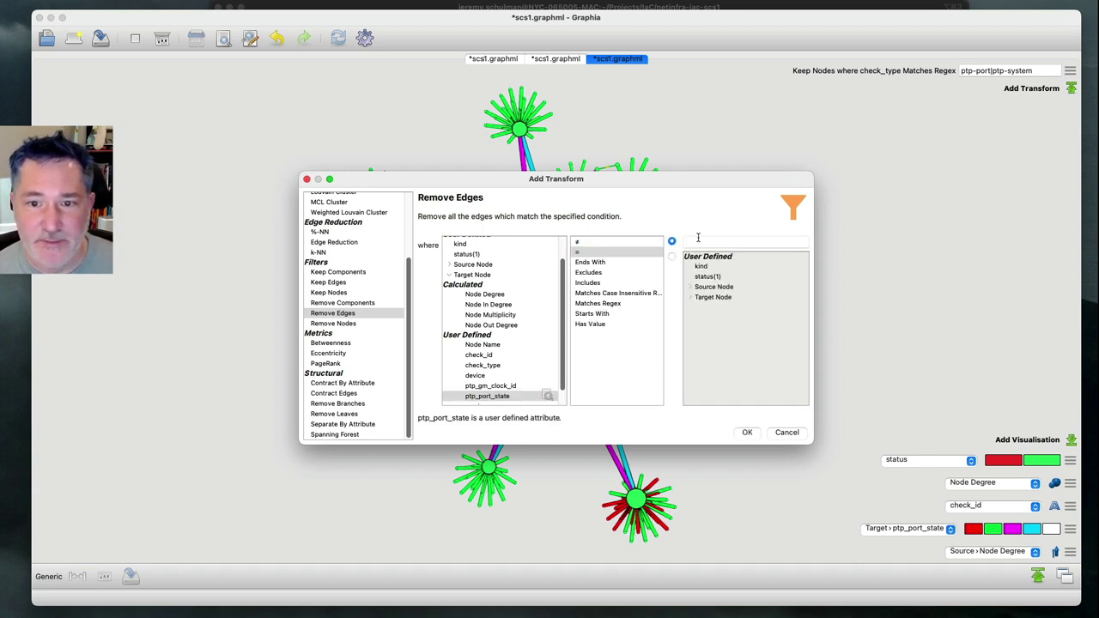
{"action": "type", "text": "passive"}
{"action": "key", "text": "Return"}
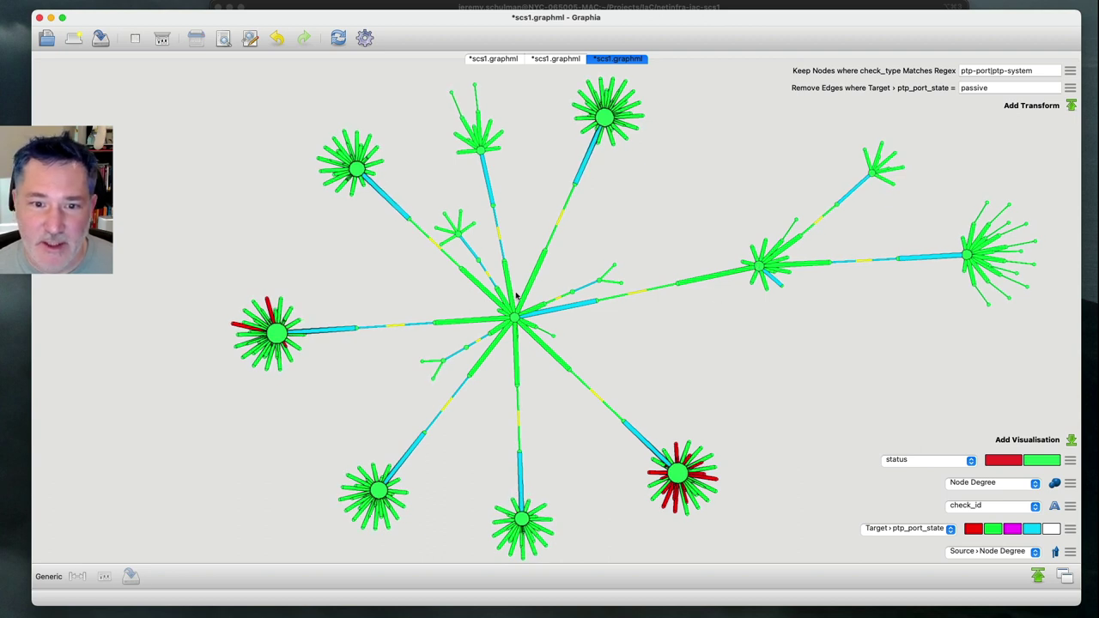
Check the label of the central hub node, clear the selection, and collapse the list of visualisations
{"action": "left_click", "coordinate": [515, 318]}
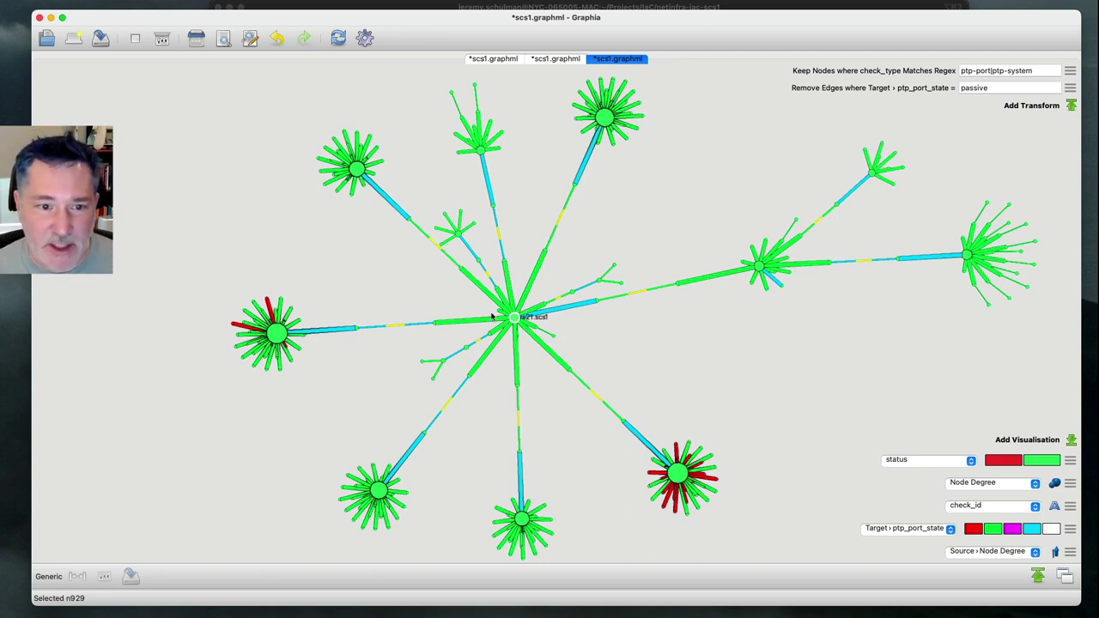
{"action": "left_click", "coordinate": [653, 345]}
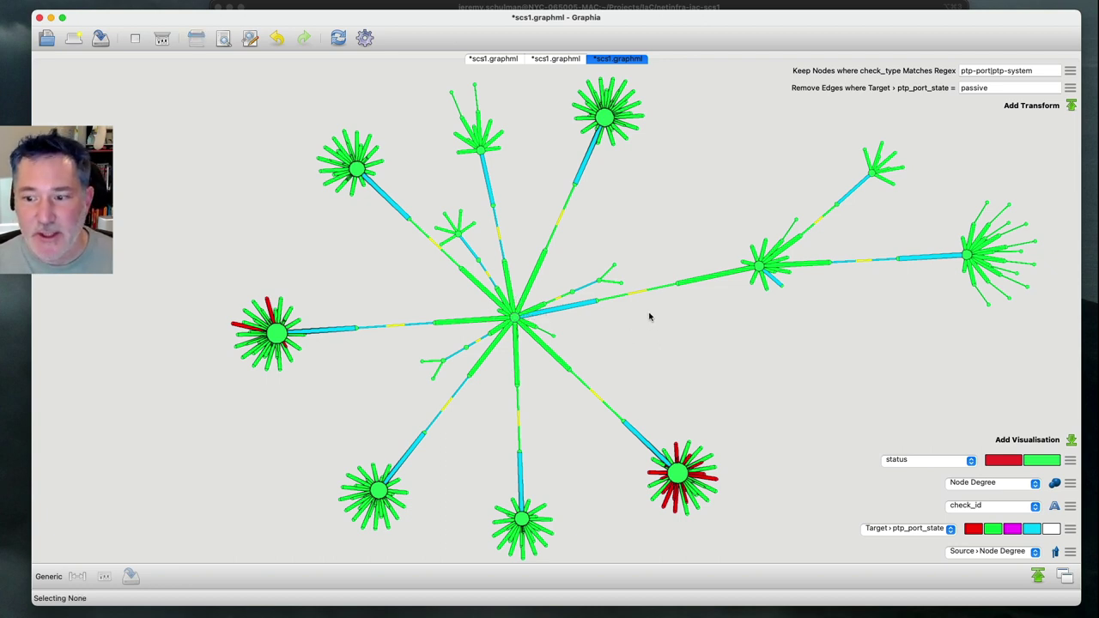
{"action": "left_click", "coordinate": [1072, 439]}
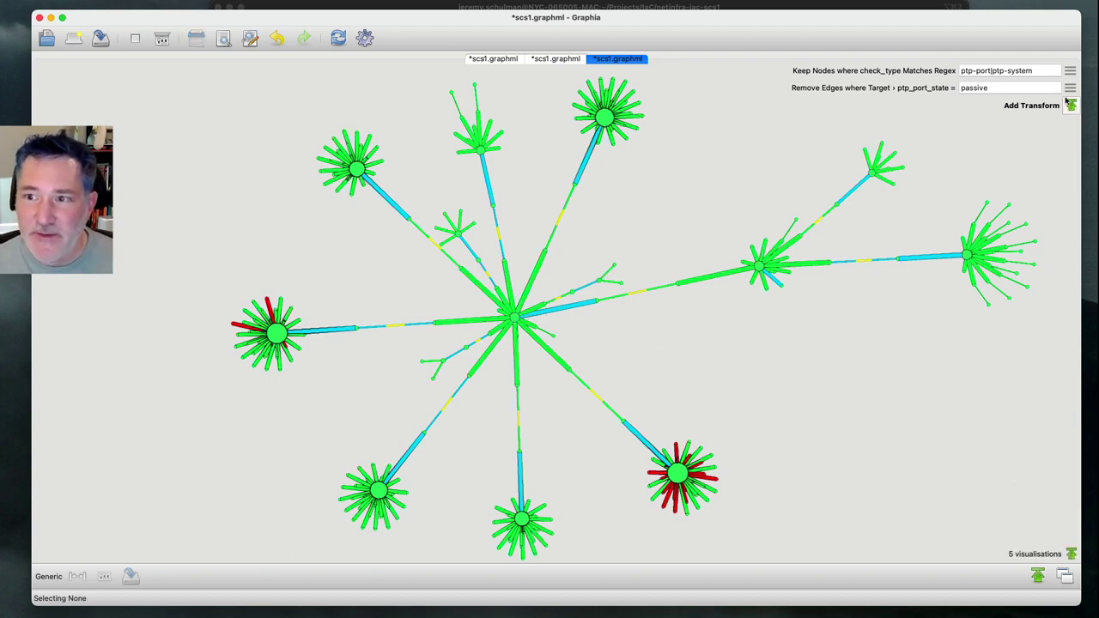
Collapse the list of transforms and find all nodes whose ptp_port_state is slave
{"action": "left_click", "coordinate": [1070, 104]}
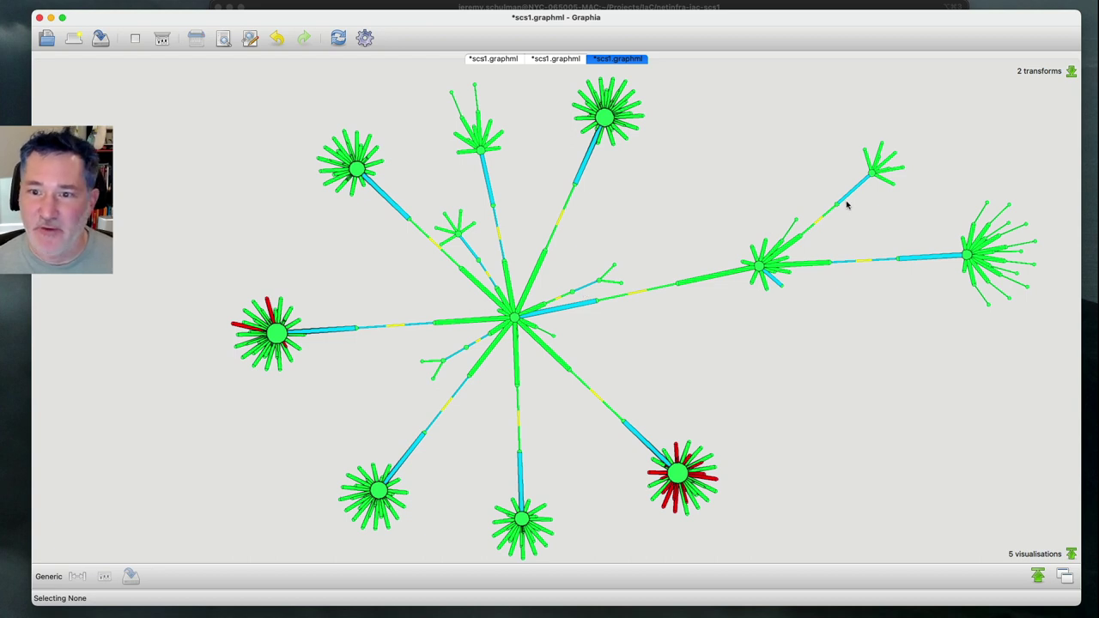
{"action": "left_click", "coordinate": [250, 38]}
{"action": "left_click", "coordinate": [101, 74]}
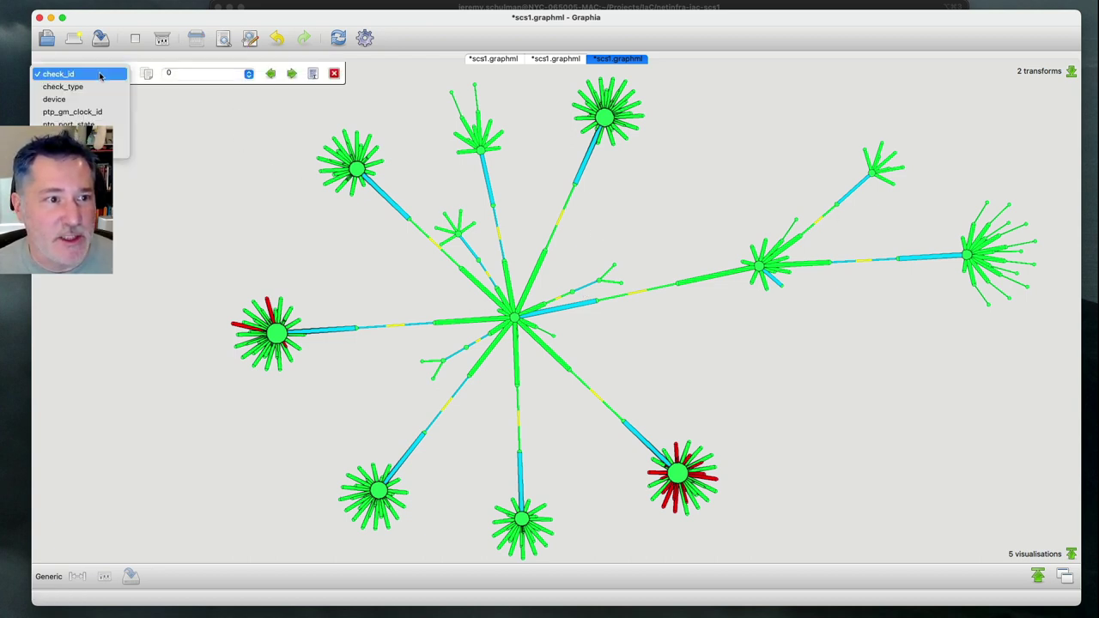
{"action": "left_click", "coordinate": [69, 125]}
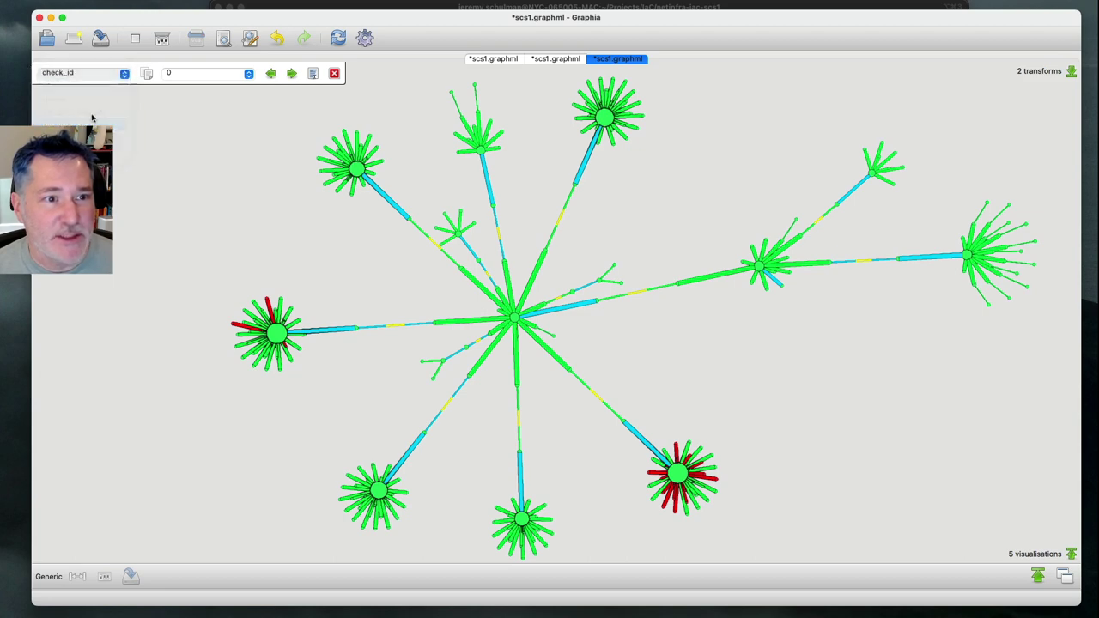
{"action": "left_click", "coordinate": [182, 75]}
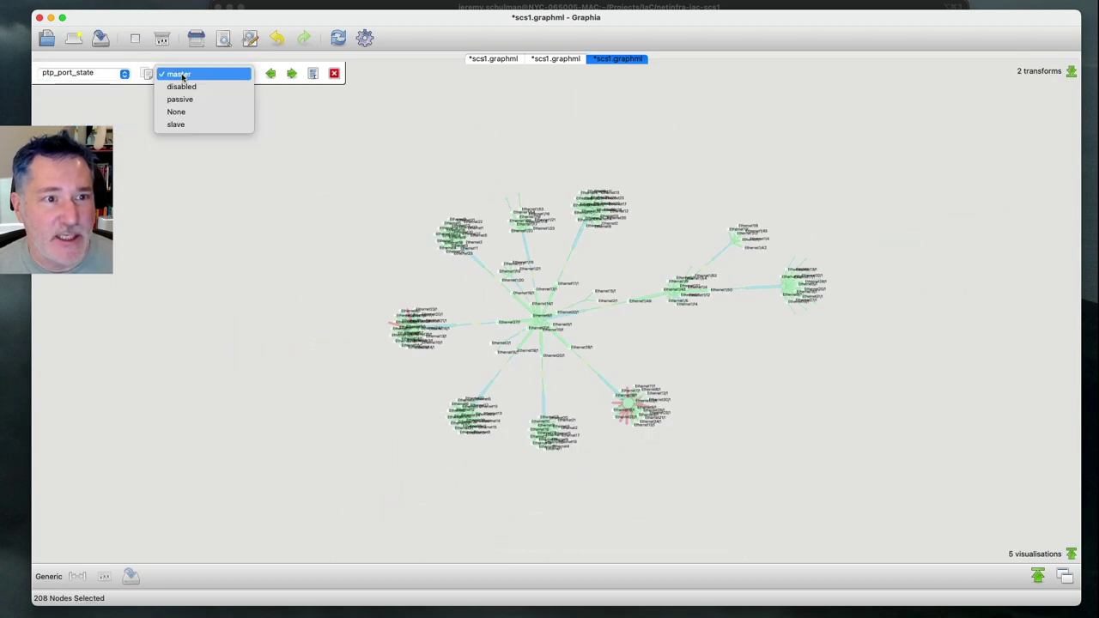
{"action": "left_click", "coordinate": [194, 125]}
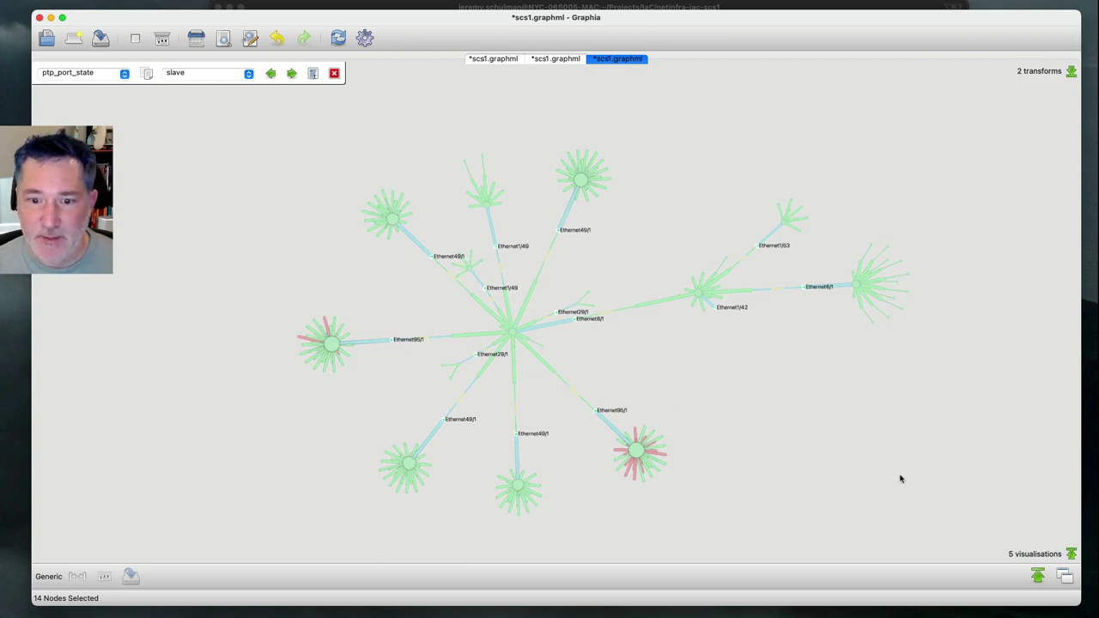
Show the slave nodes' attribute table, sort it by Node Out Degree, and focus the graph on the node with the lowest value
{"action": "left_click", "coordinate": [1037, 576]}
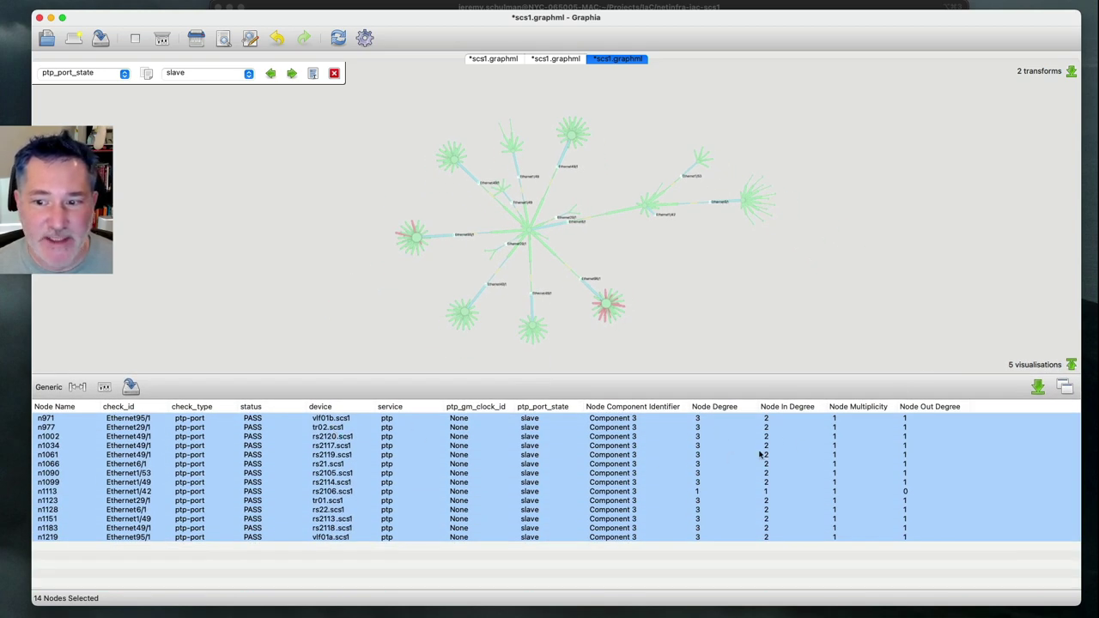
{"action": "left_click", "coordinate": [906, 407]}
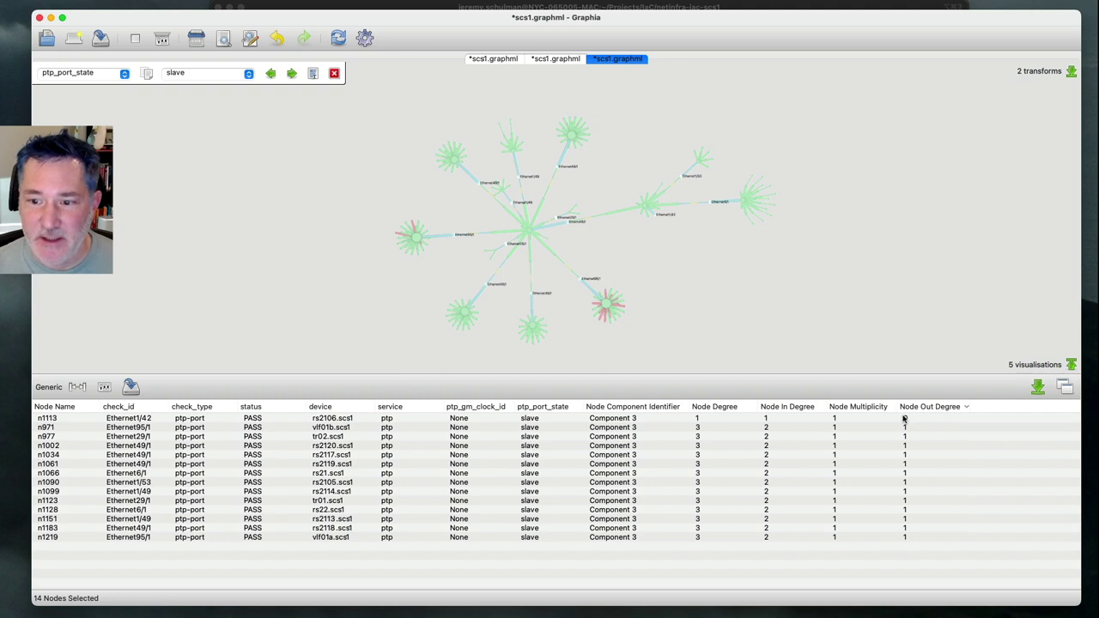
{"action": "left_click", "coordinate": [903, 418]}
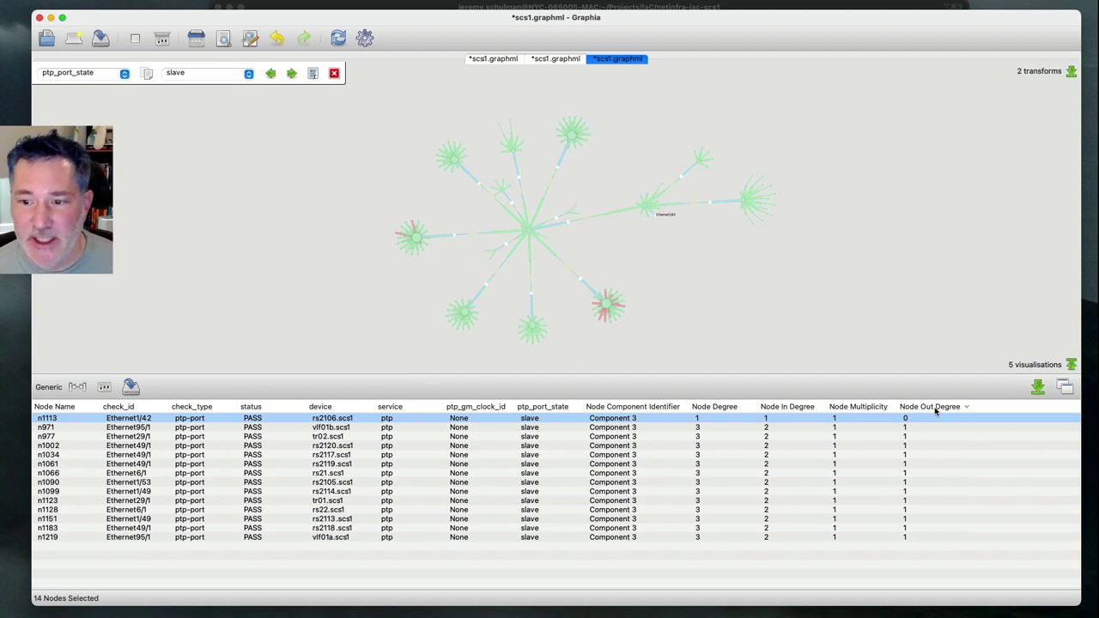
{"action": "double_click", "coordinate": [888, 419]}
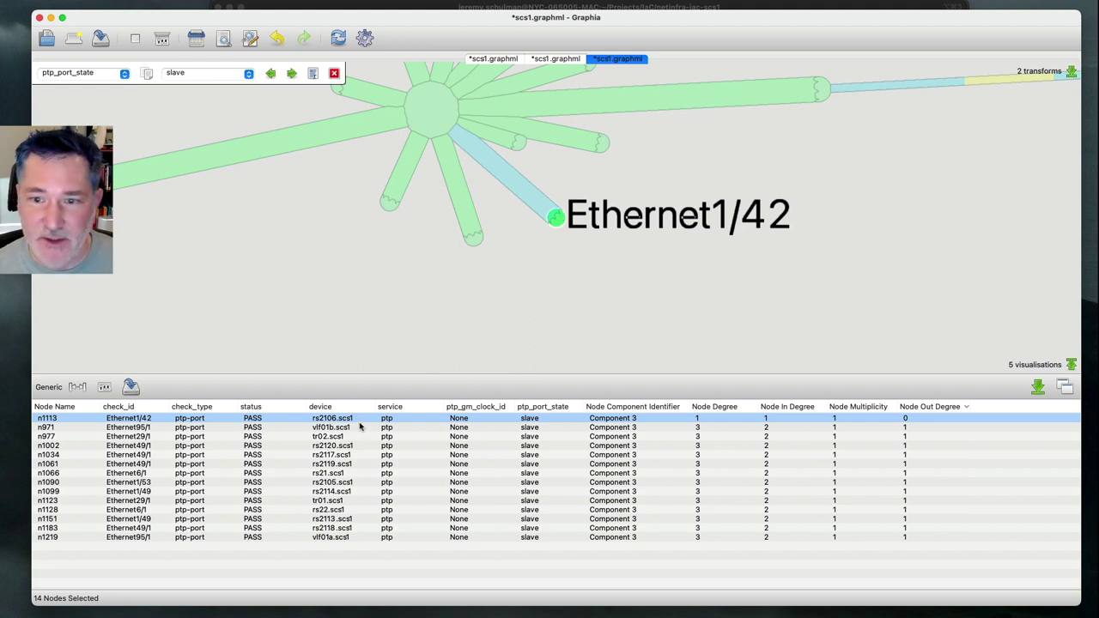
Hide the attribute table, clear the node selection and close the attribute search
{"action": "left_click", "coordinate": [1038, 387]}
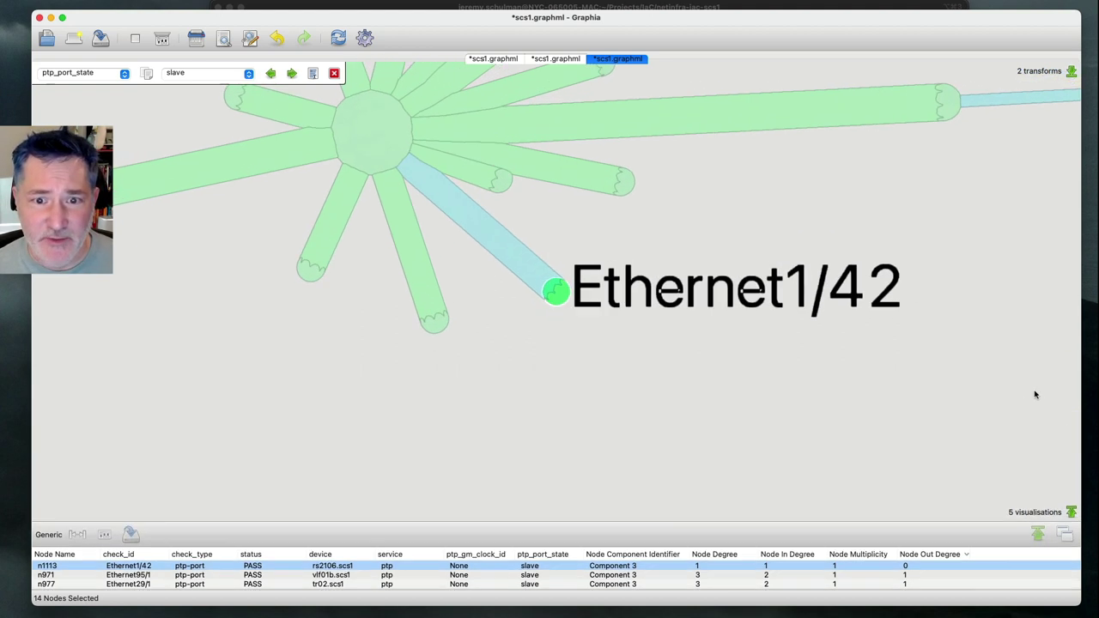
{"action": "left_click", "coordinate": [913, 416]}
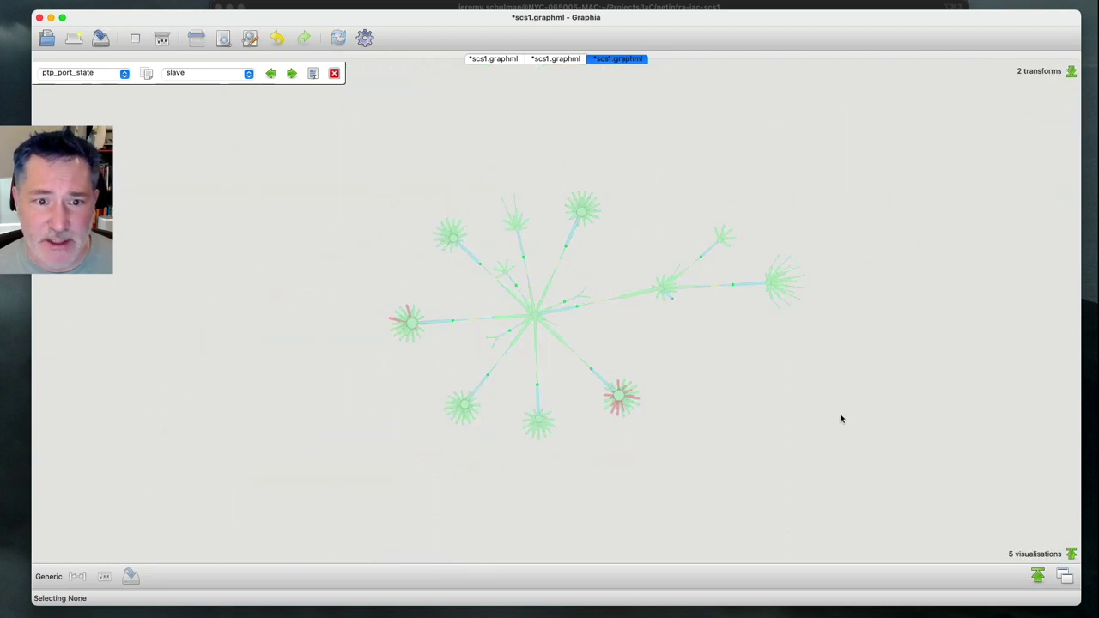
{"action": "left_click", "coordinate": [335, 74]}
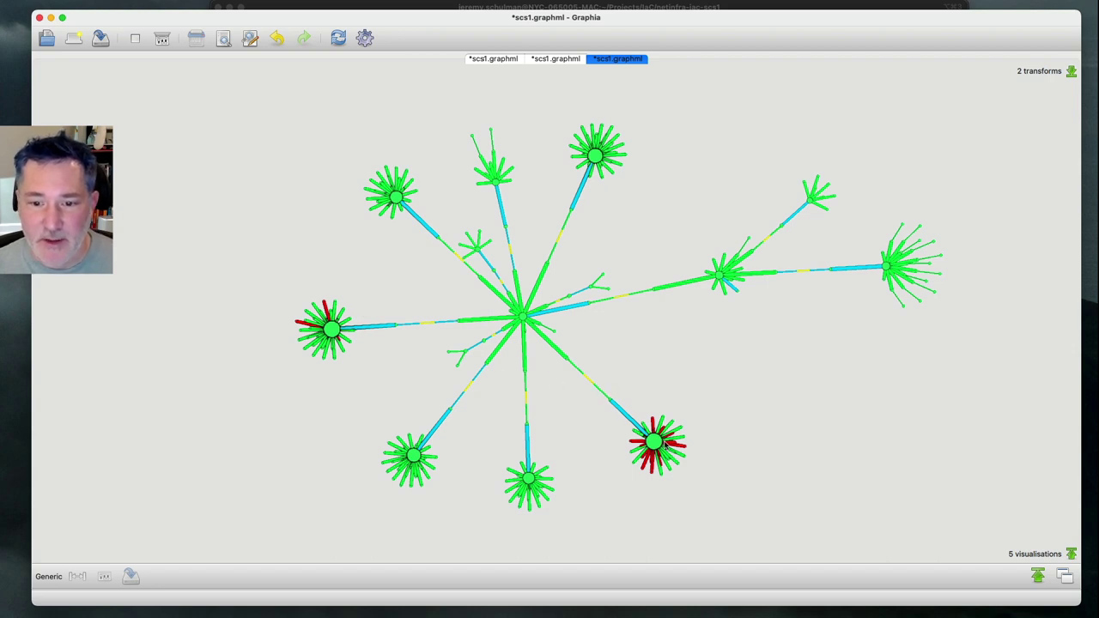
Inspect the attributes of the hub node with the most red edges, then hide the table and deselect the node
{"action": "left_click", "coordinate": [654, 444]}
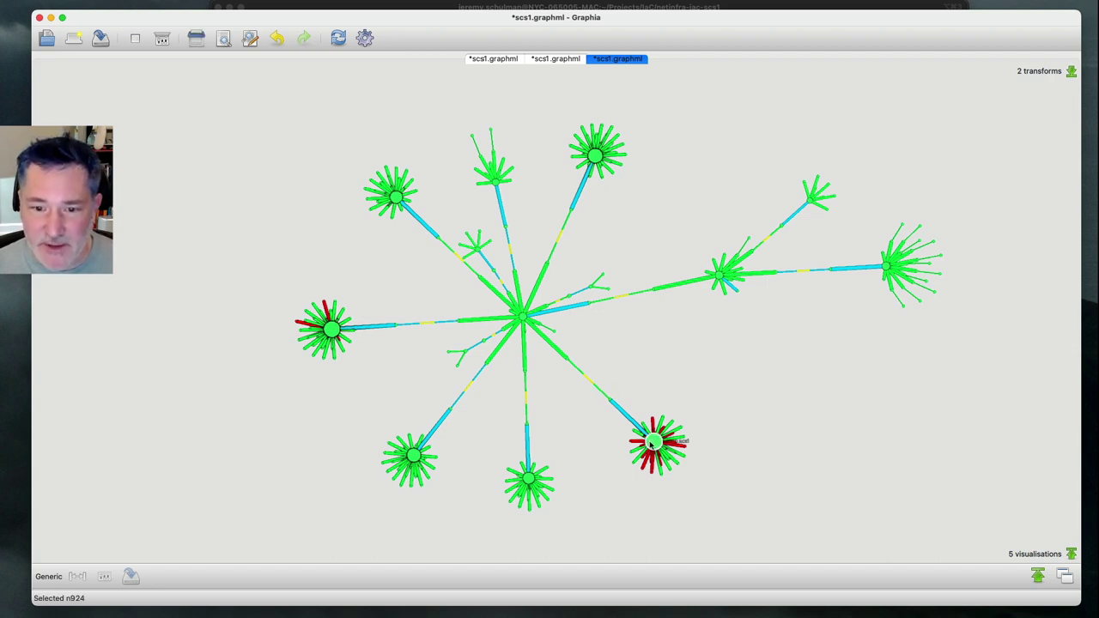
{"action": "left_click", "coordinate": [1037, 577]}
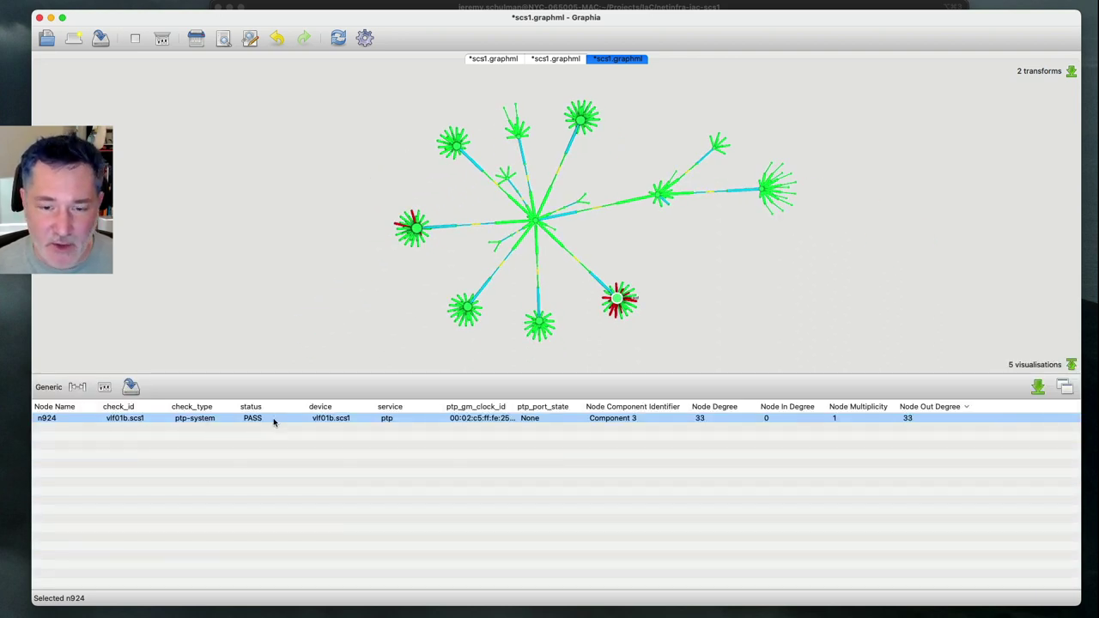
{"action": "left_click", "coordinate": [1037, 389]}
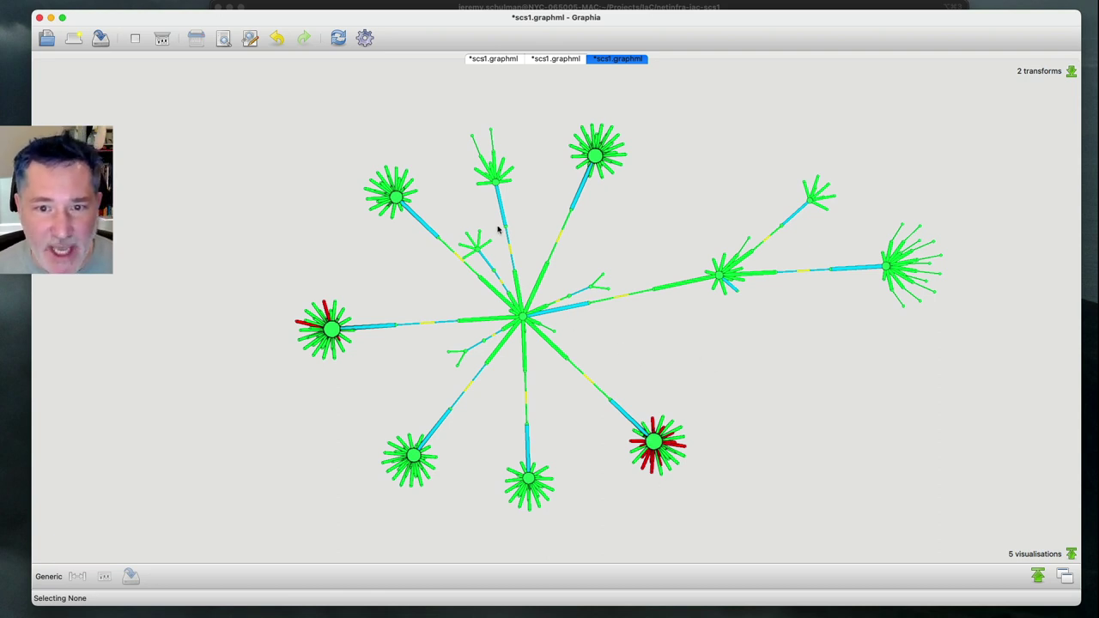
Add a Contract Edges transform where the Target Node's status = FAIL
{"action": "left_click", "coordinate": [1041, 71]}
{"action": "left_click", "coordinate": [1032, 105]}
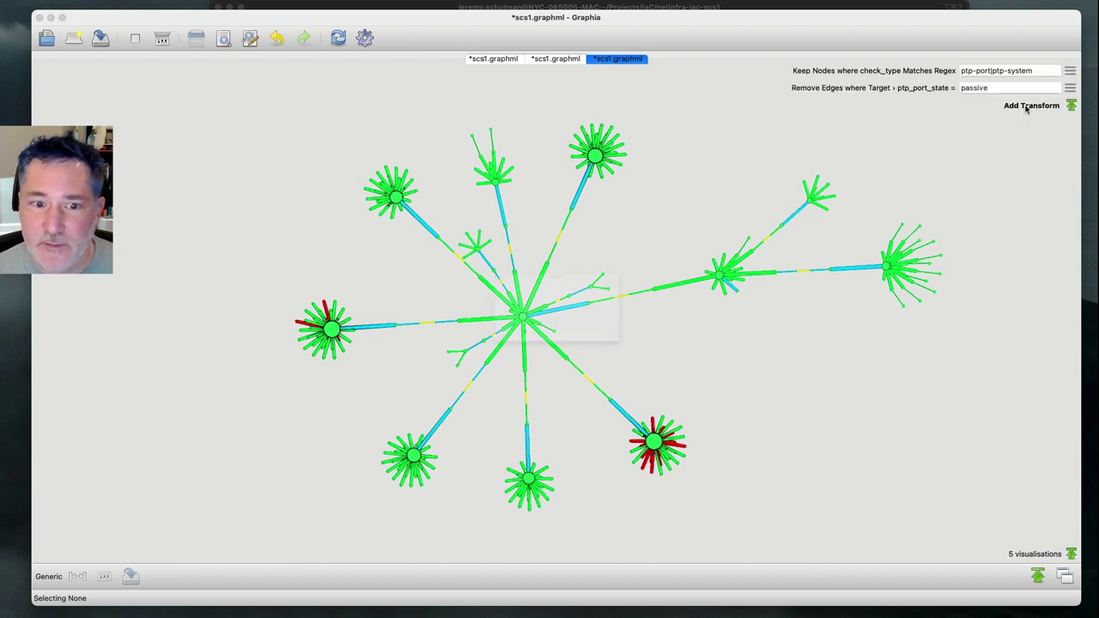
{"action": "left_click_drag", "start_coordinate": [408, 319], "coordinate": [407, 384]}
{"action": "left_click", "coordinate": [333, 394]}
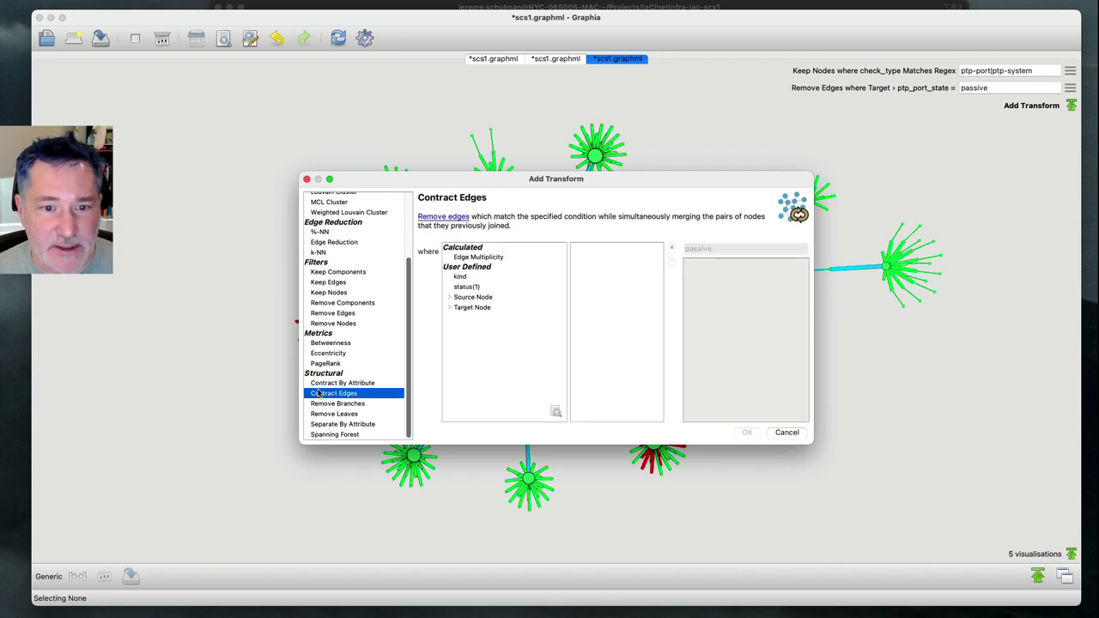
{"action": "left_click", "coordinate": [448, 308]}
{"action": "scroll", "coordinate": [468, 331], "scroll_direction": "down", "scroll_amount": 2}
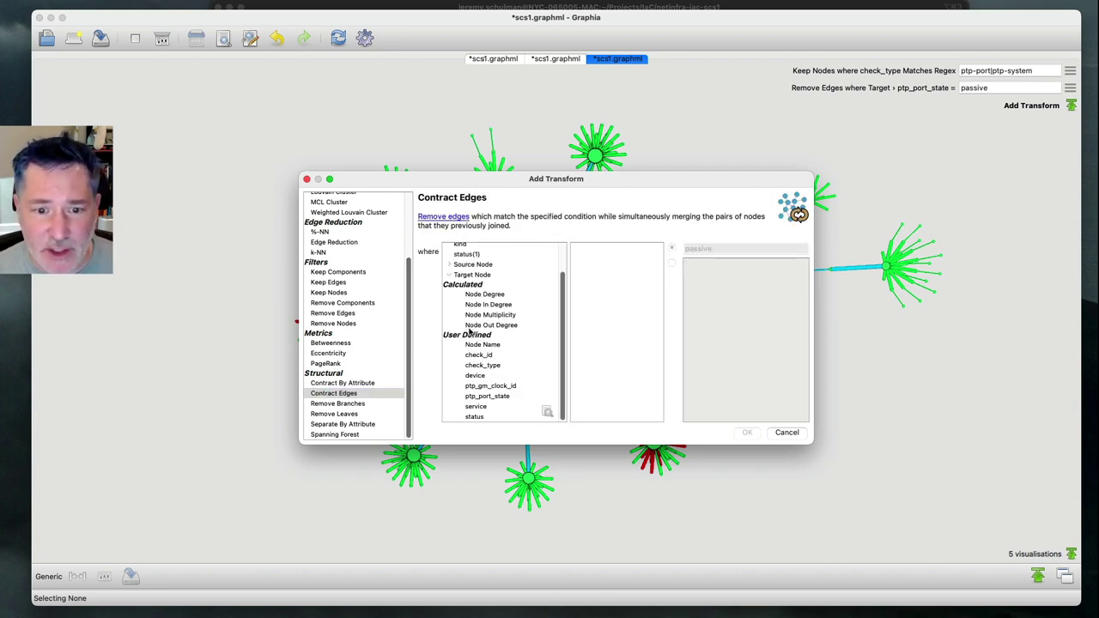
{"action": "left_click", "coordinate": [485, 416]}
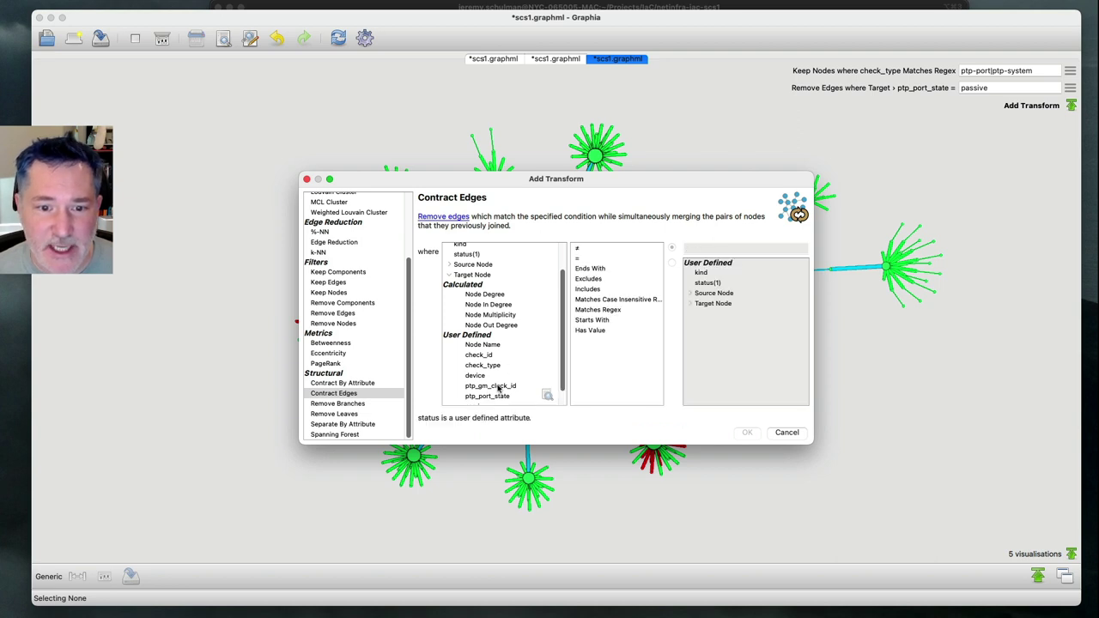
{"action": "left_click", "coordinate": [577, 258]}
{"action": "left_click", "coordinate": [715, 247]}
{"action": "type", "text": "FAIL"}
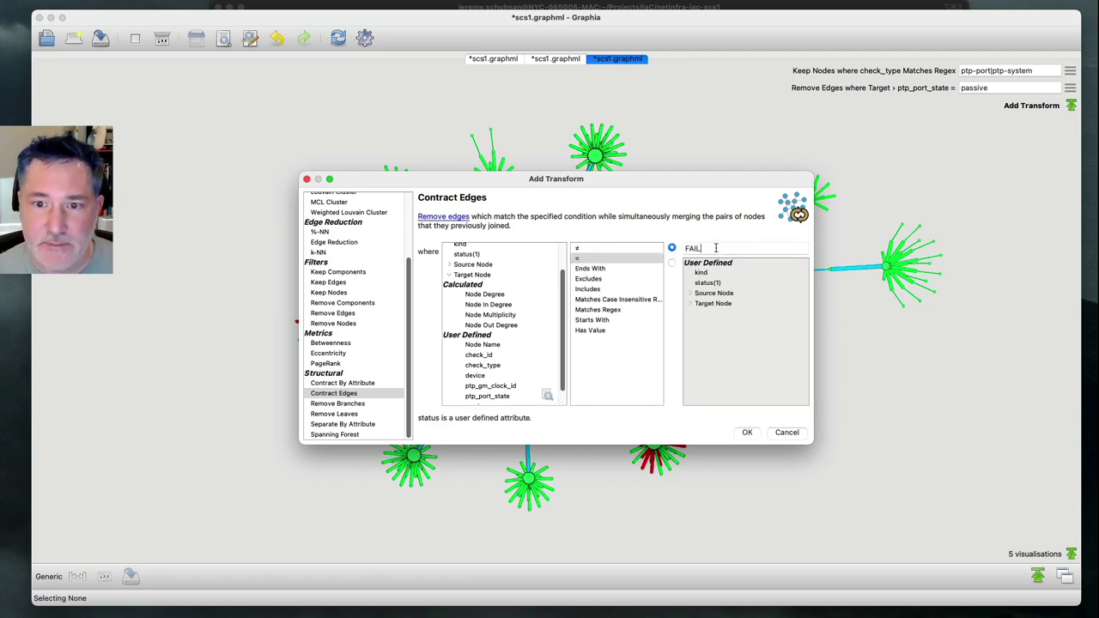
{"action": "key", "text": "Return"}
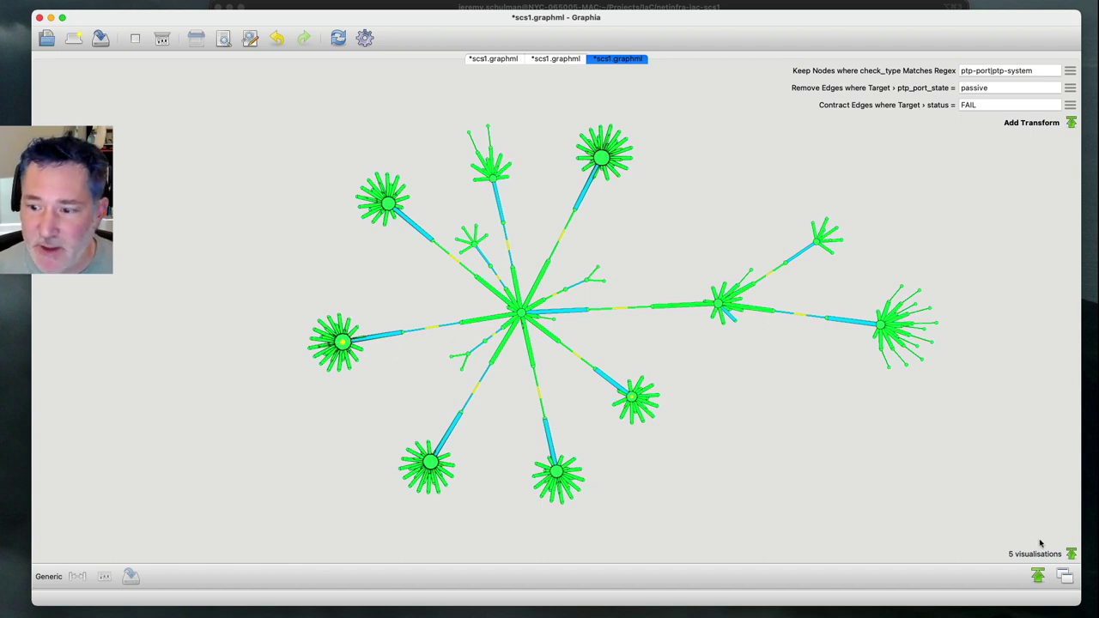
Add a visualisation that maps Node Multiplicity to Colour, keeping the default white-yellow-red gradient
{"action": "mouse_move", "coordinate": [1041, 550]}
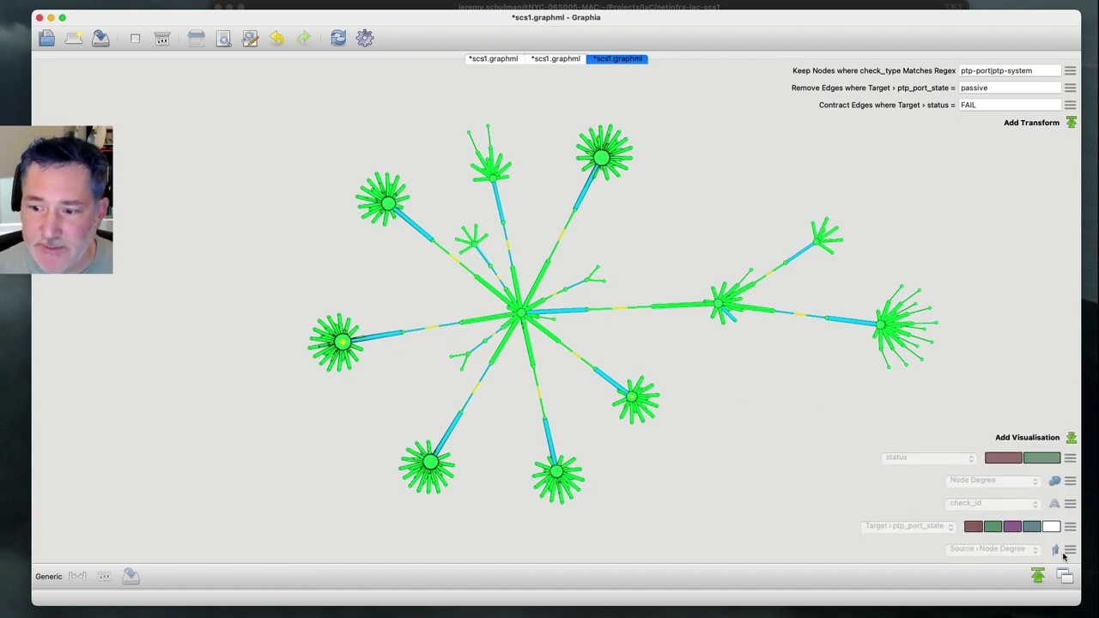
{"action": "left_click", "coordinate": [1019, 443]}
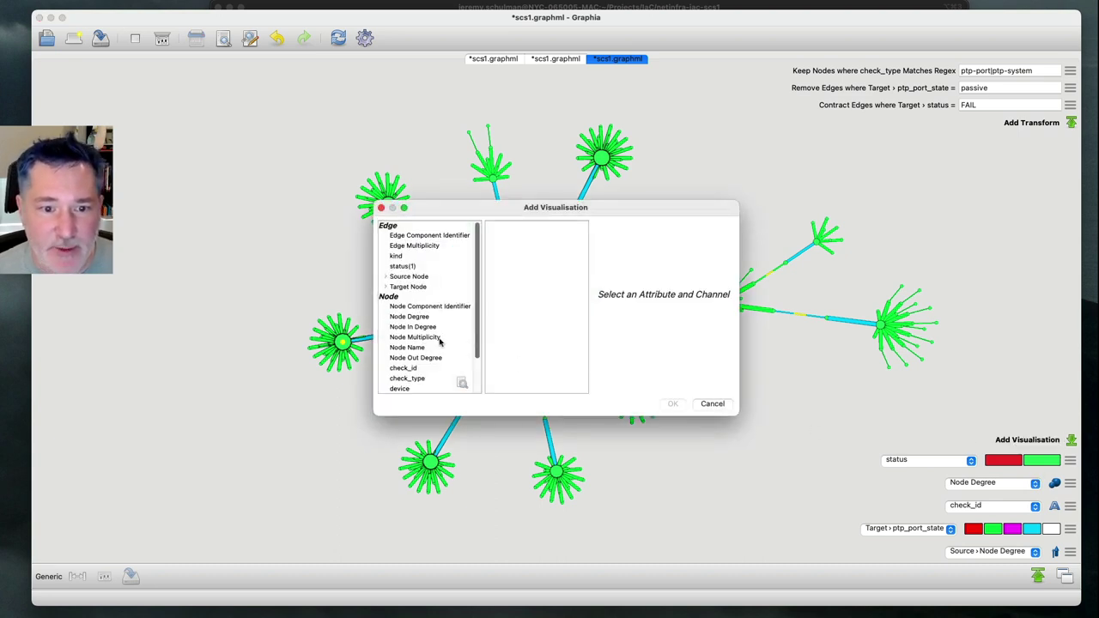
{"action": "left_click", "coordinate": [401, 340]}
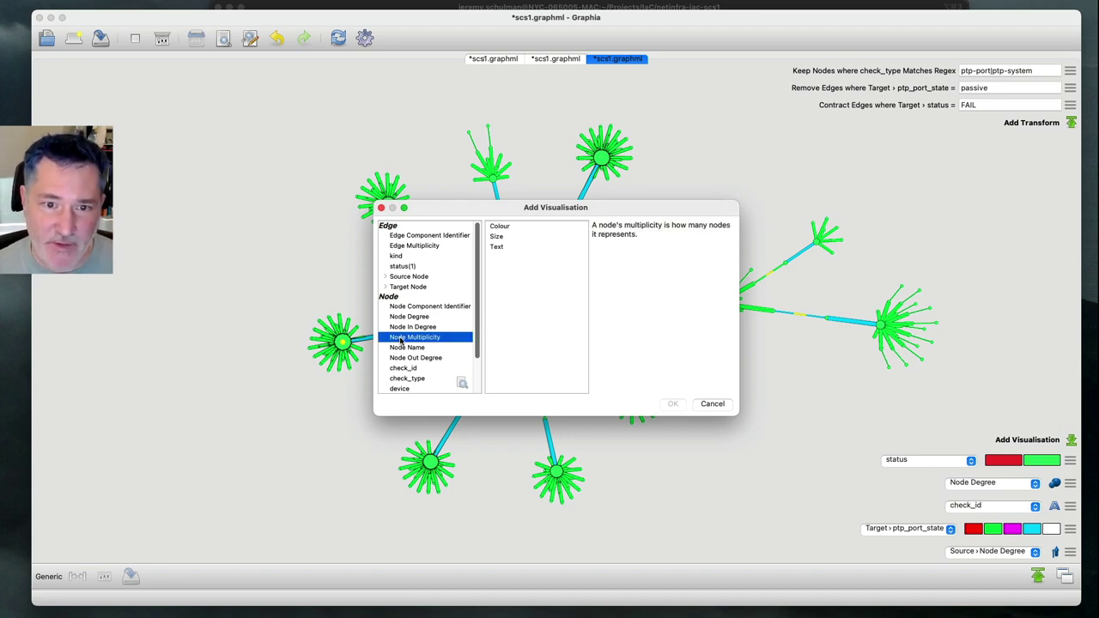
{"action": "left_click", "coordinate": [498, 228]}
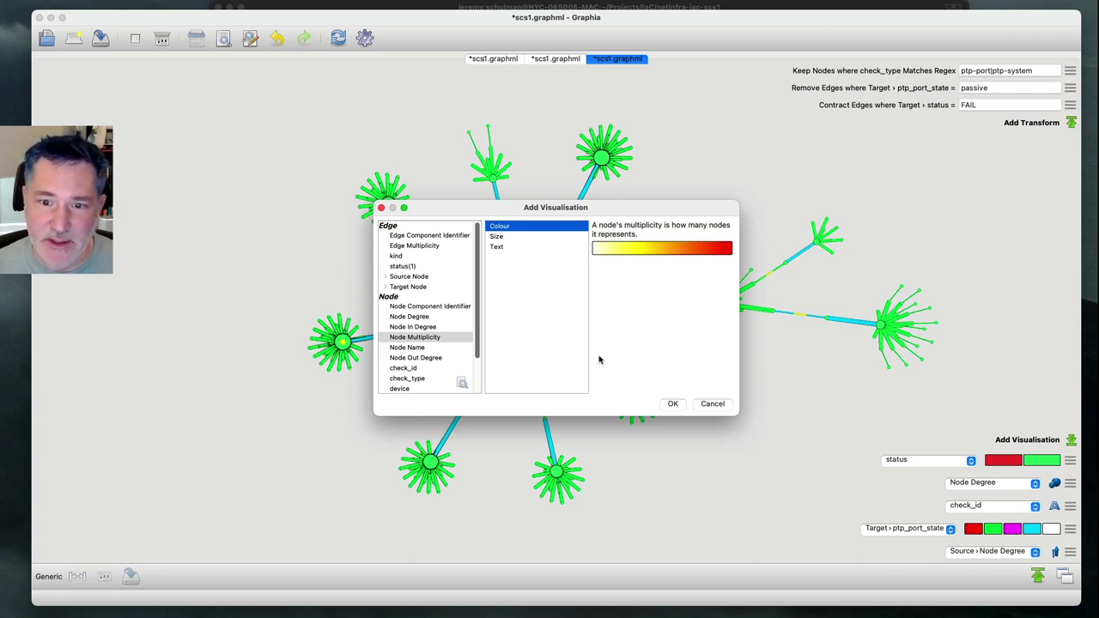
{"action": "left_click", "coordinate": [672, 404]}
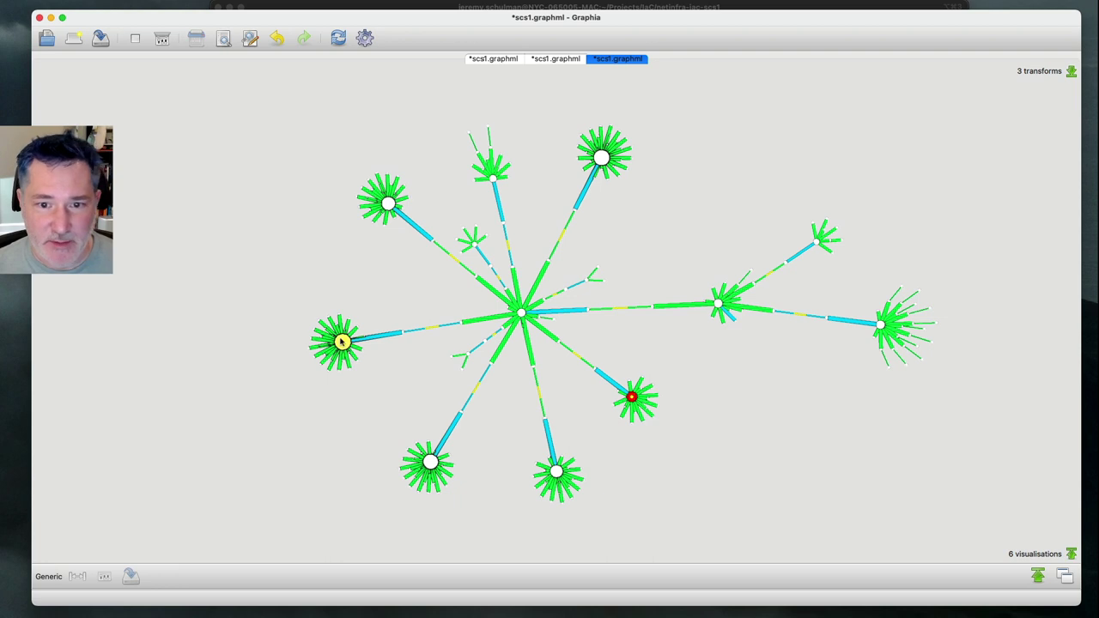
Inspect the attributes of the nodes merged into the red hub, then hide the table and clear the selection
{"action": "left_click", "coordinate": [632, 397]}
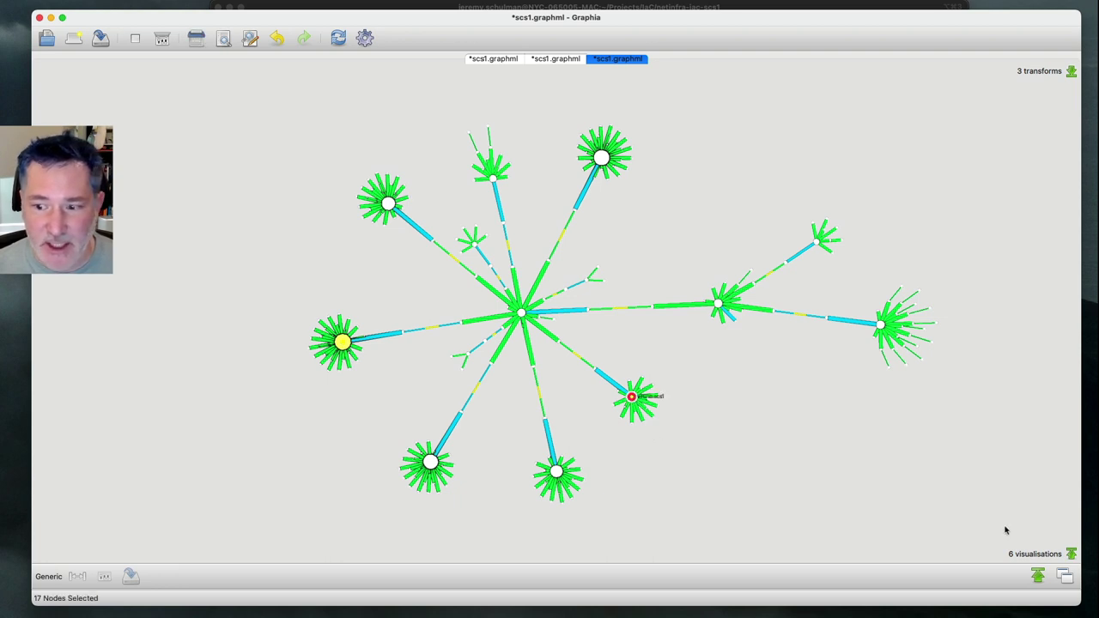
{"action": "left_click", "coordinate": [1038, 576]}
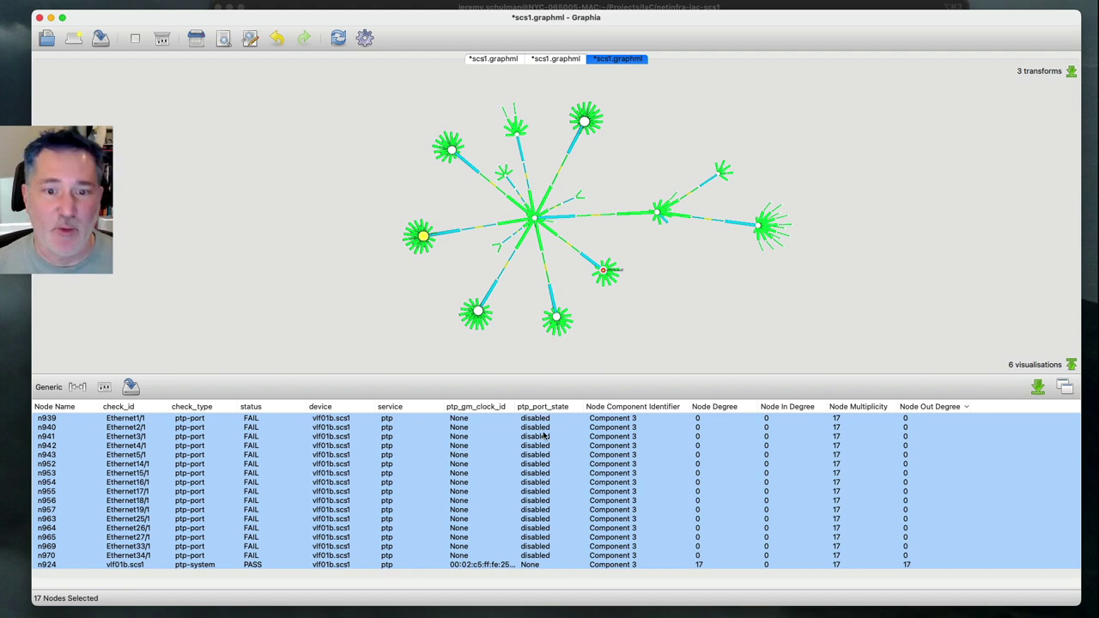
{"action": "left_click", "coordinate": [1036, 388]}
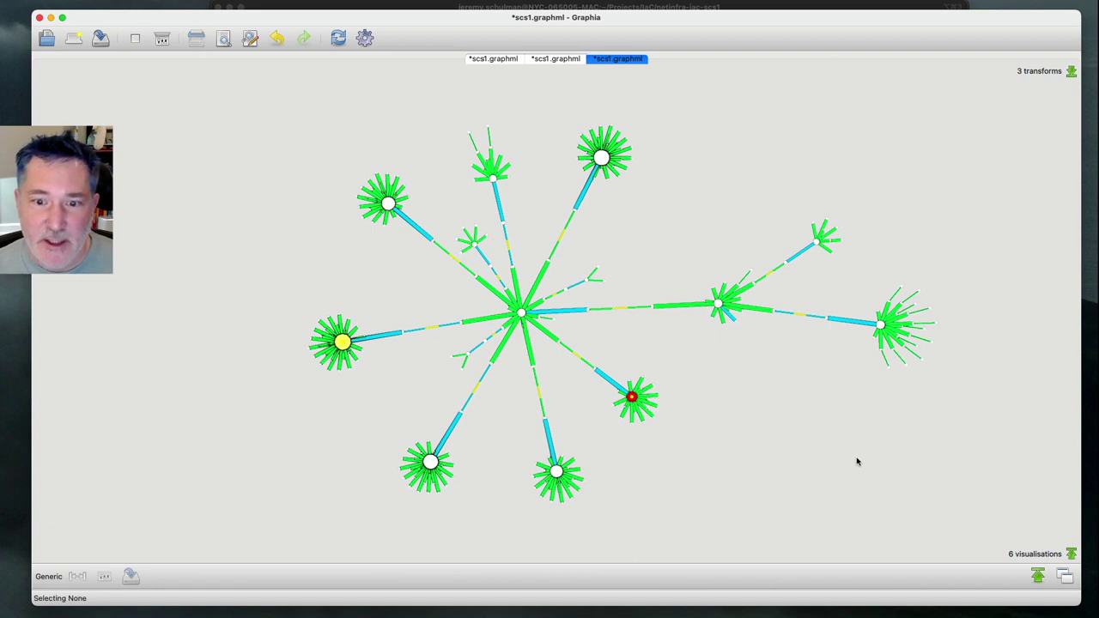